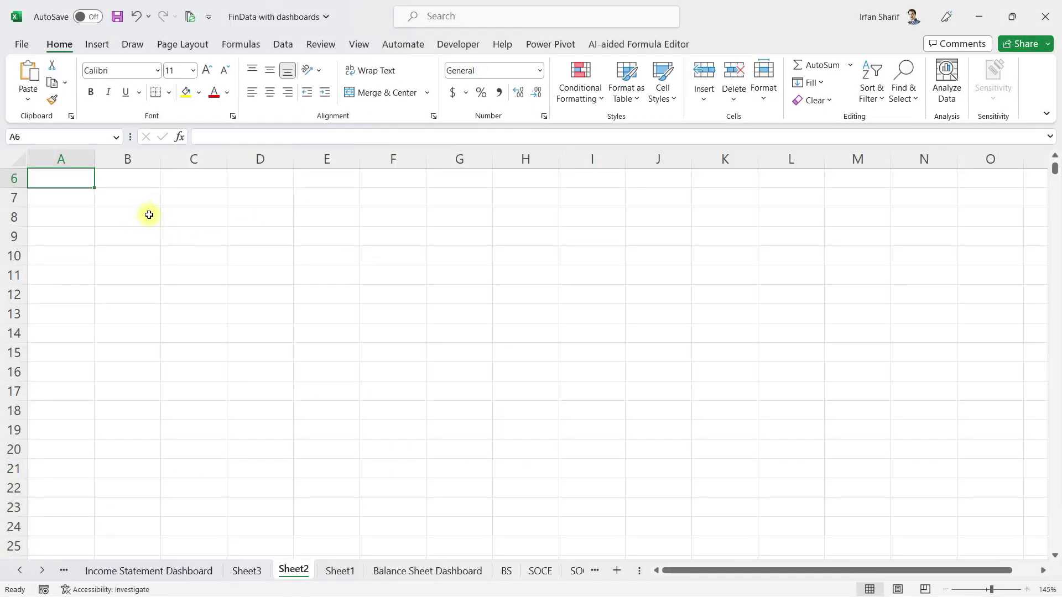
- Insert a Data Model PivotTable at Sheet2!$A$6 and expand the tbl_Calendar field list
click(97, 46)
click(34, 104)
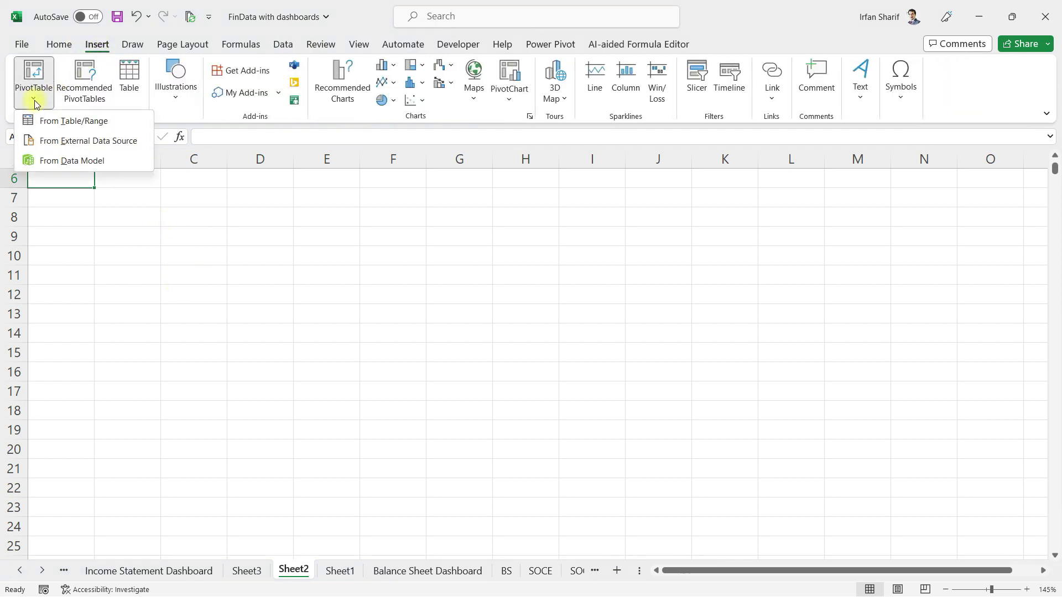
click(62, 161)
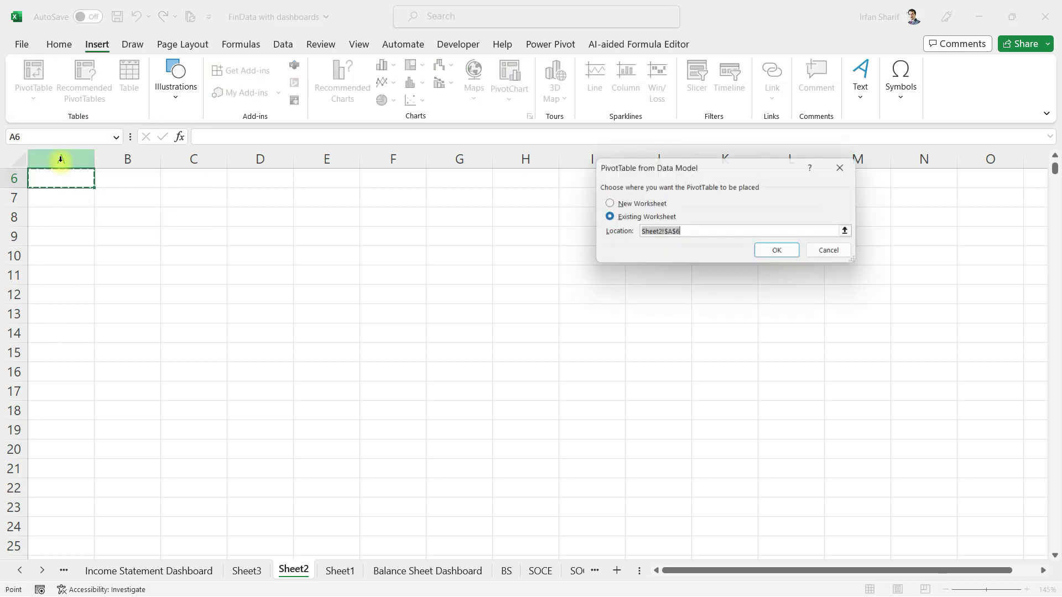
click(775, 254)
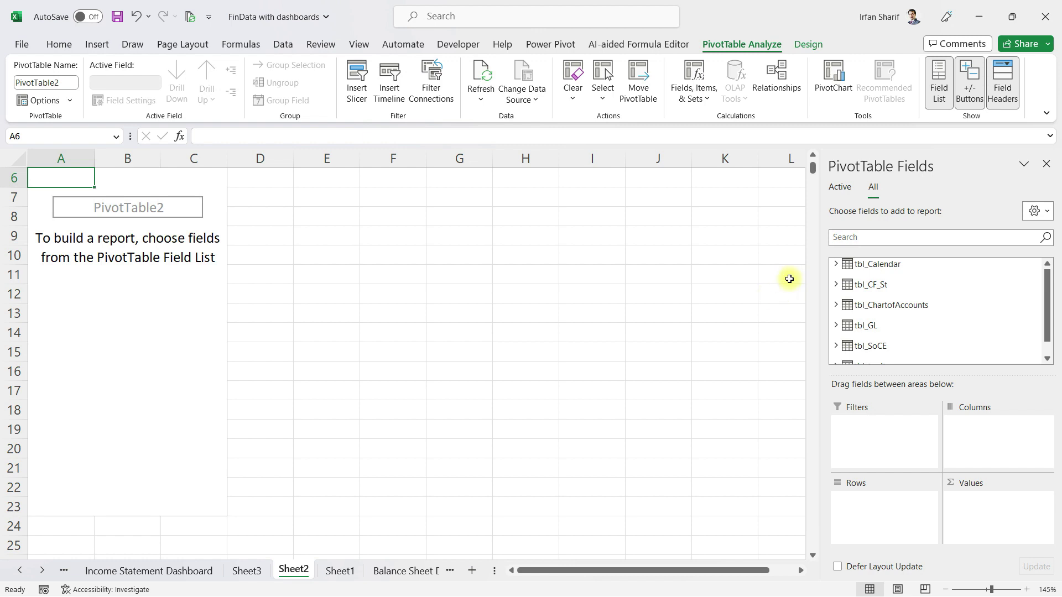
click(835, 264)
- Put tbl_Calendar's Date in Rows and the searched Total_Sales field in Values
drag(880, 277, 883, 517)
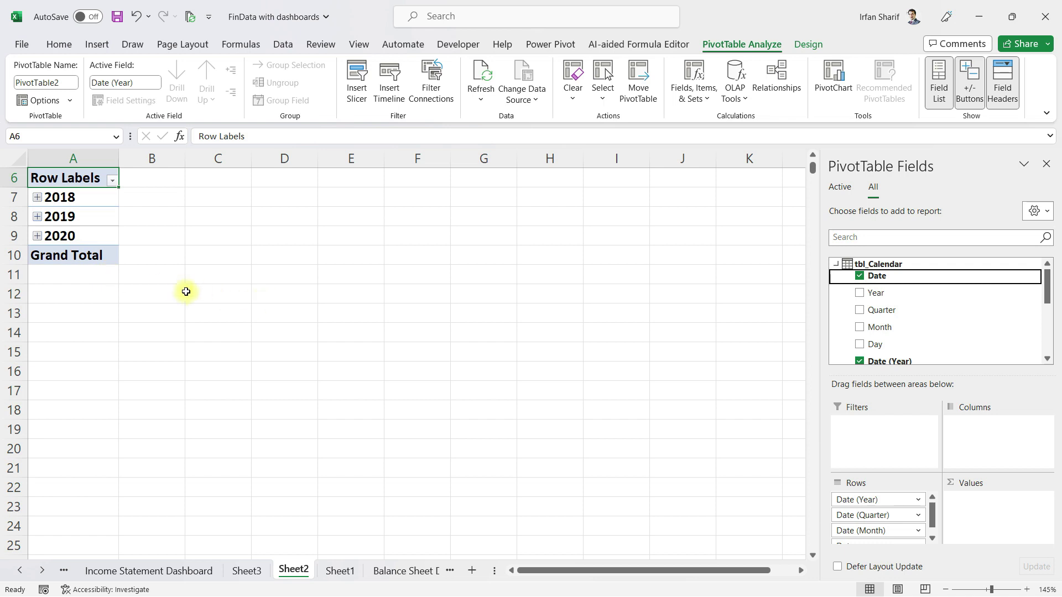
click(836, 264)
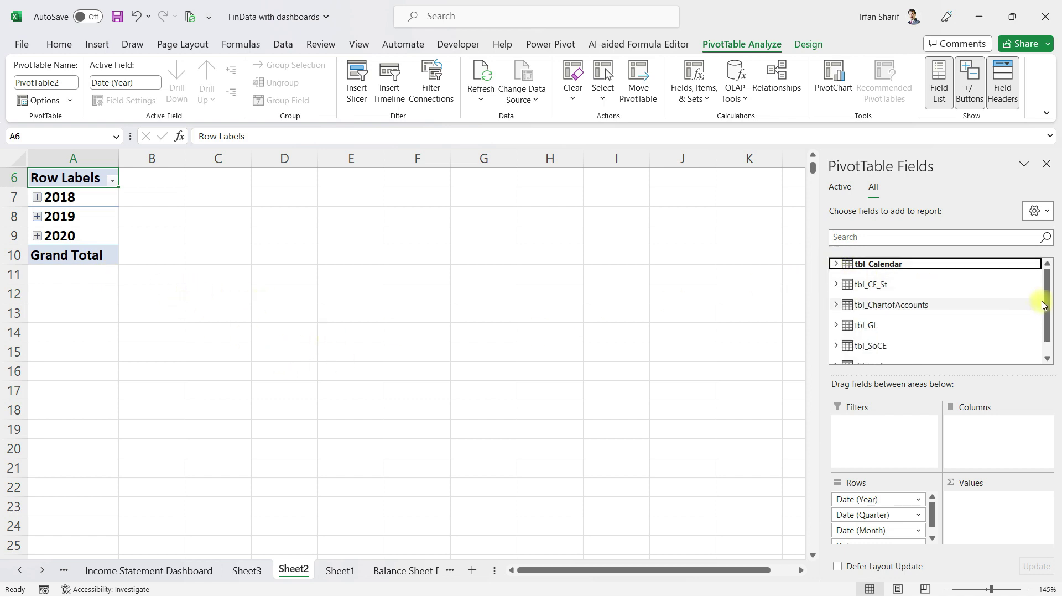
click(970, 235)
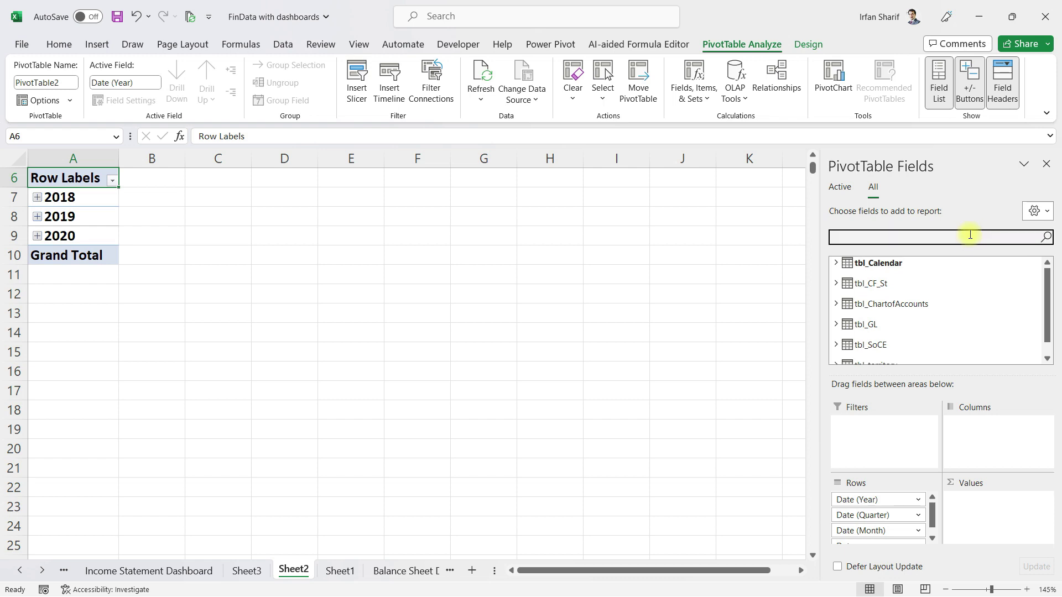
text(sales)
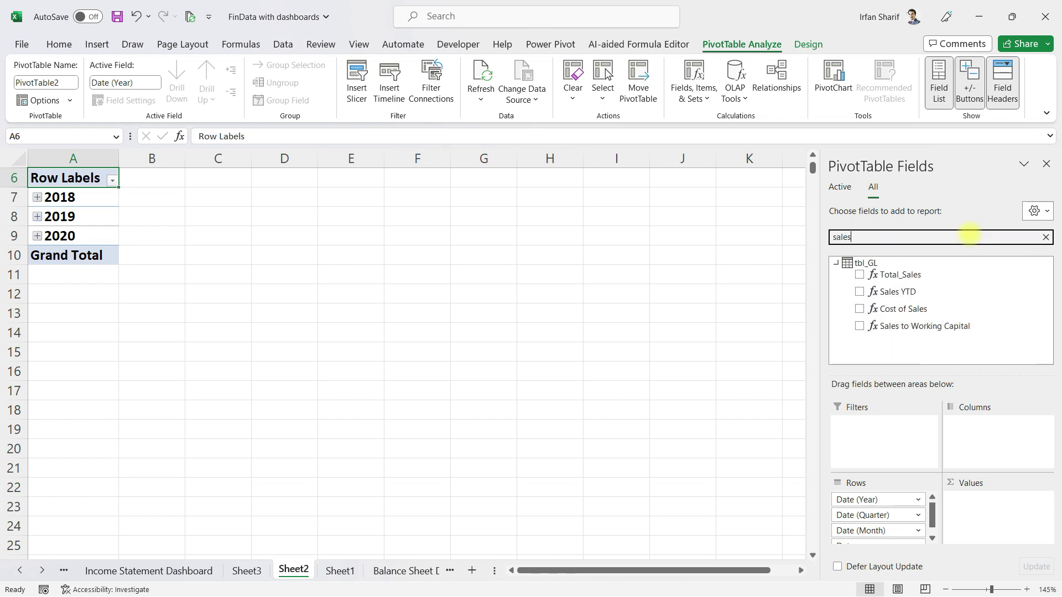
drag(912, 276, 998, 513)
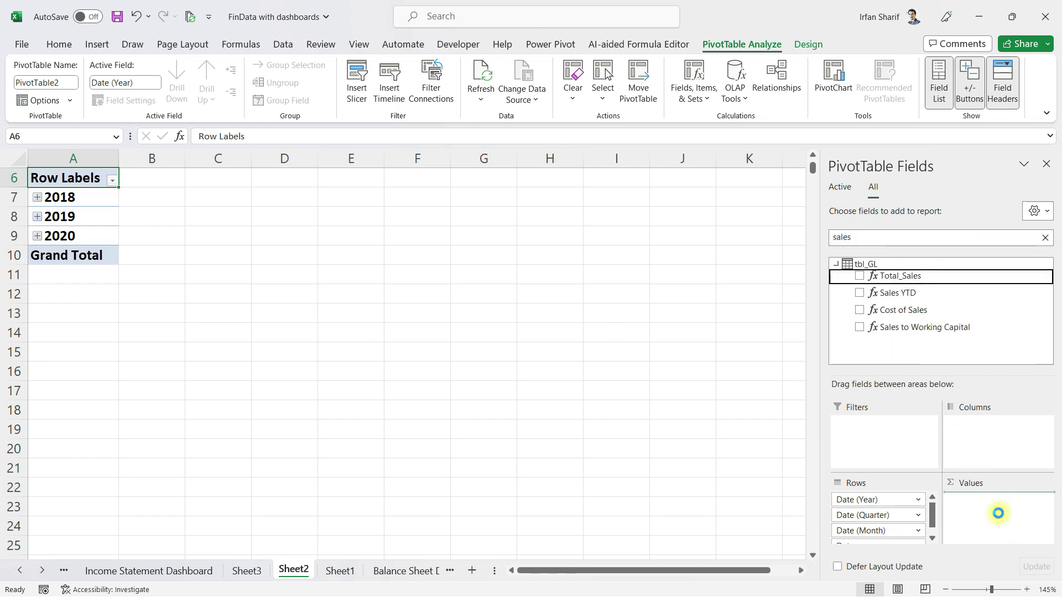
- Add Gross Profit Margin and Asset turnover to the PivotTable values
click(1046, 237)
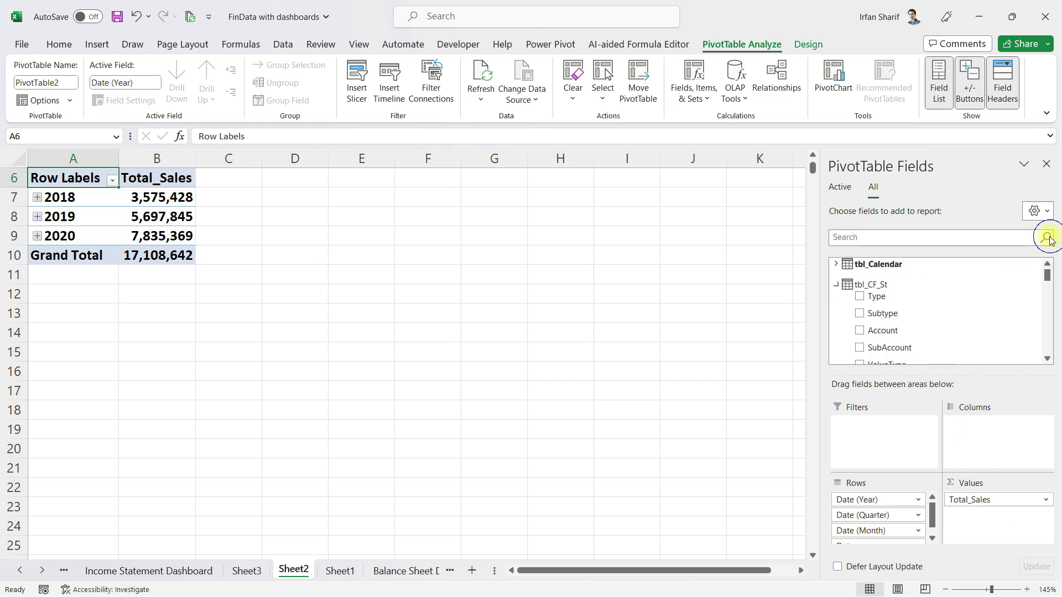
click(1032, 236)
text(gross)
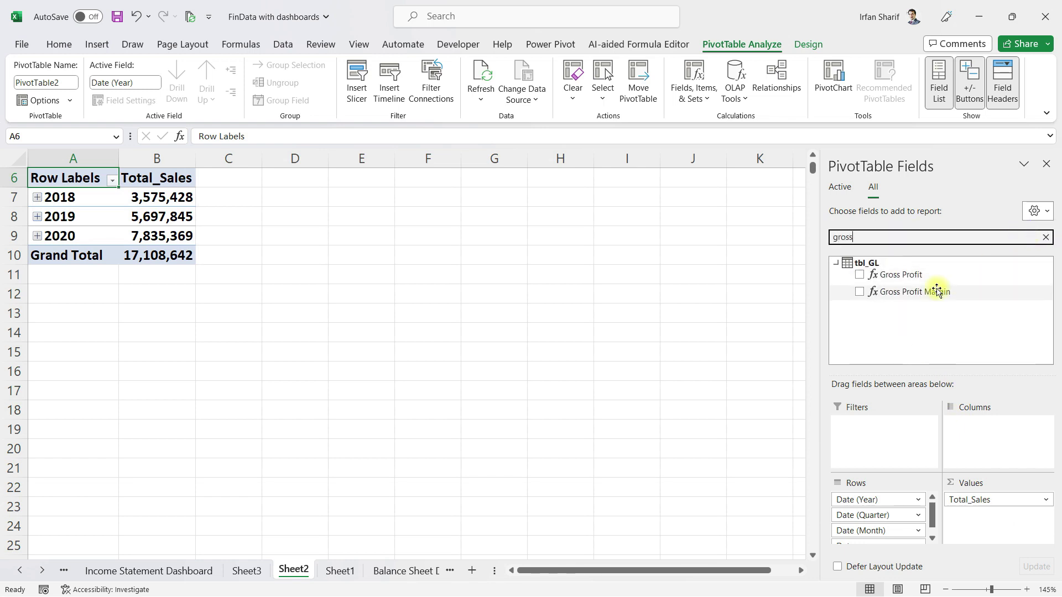
drag(939, 292, 1007, 524)
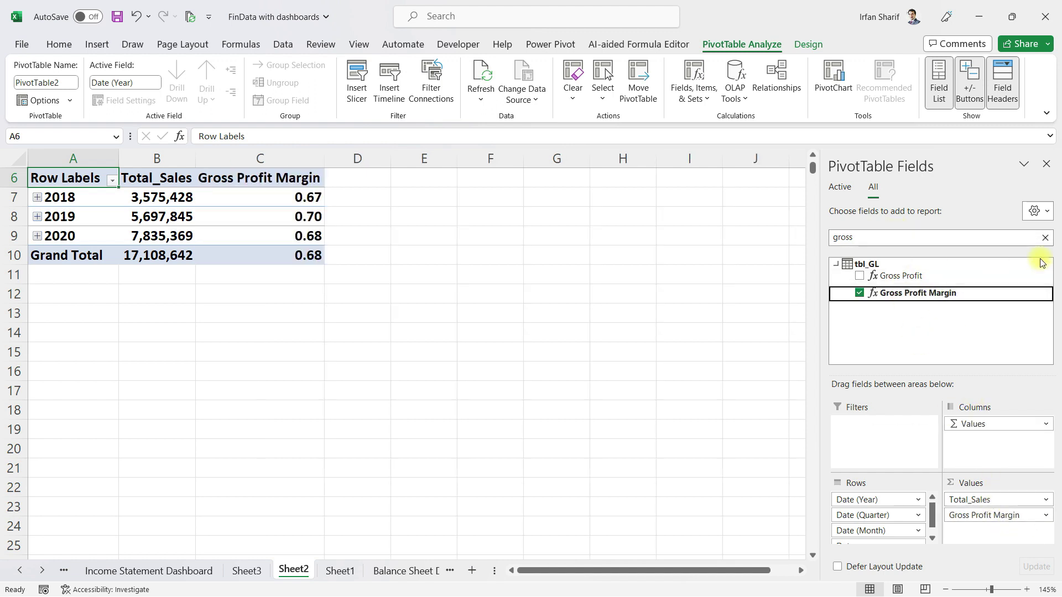
click(1047, 239)
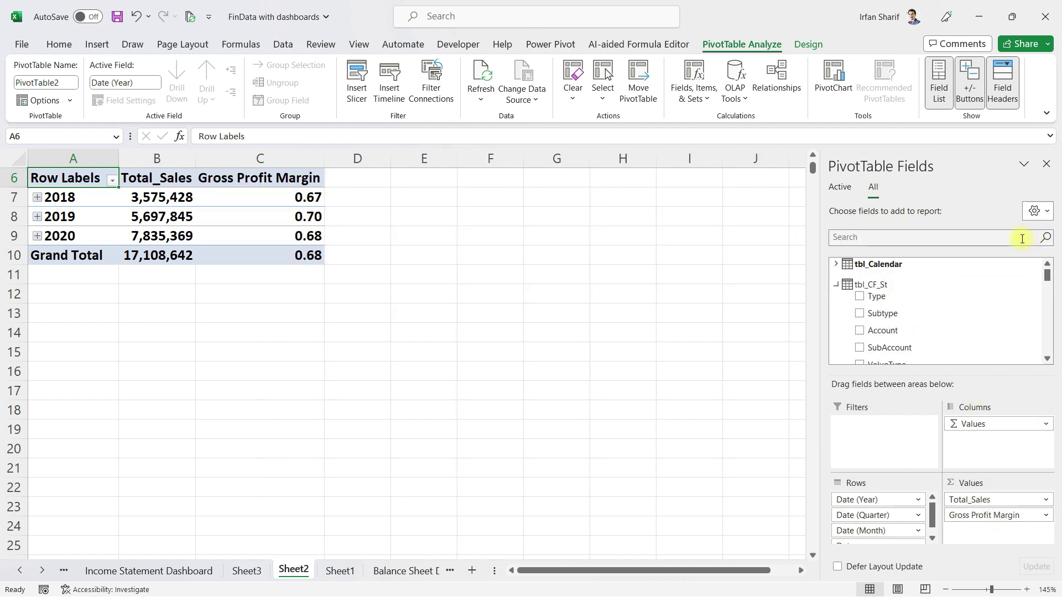
text(asset)
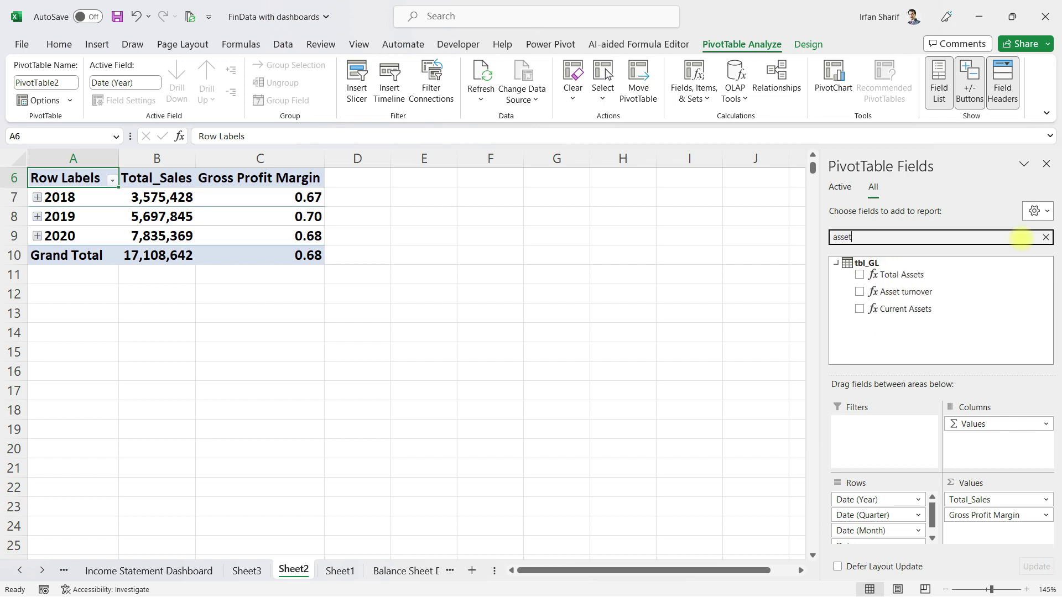
drag(910, 294, 1015, 536)
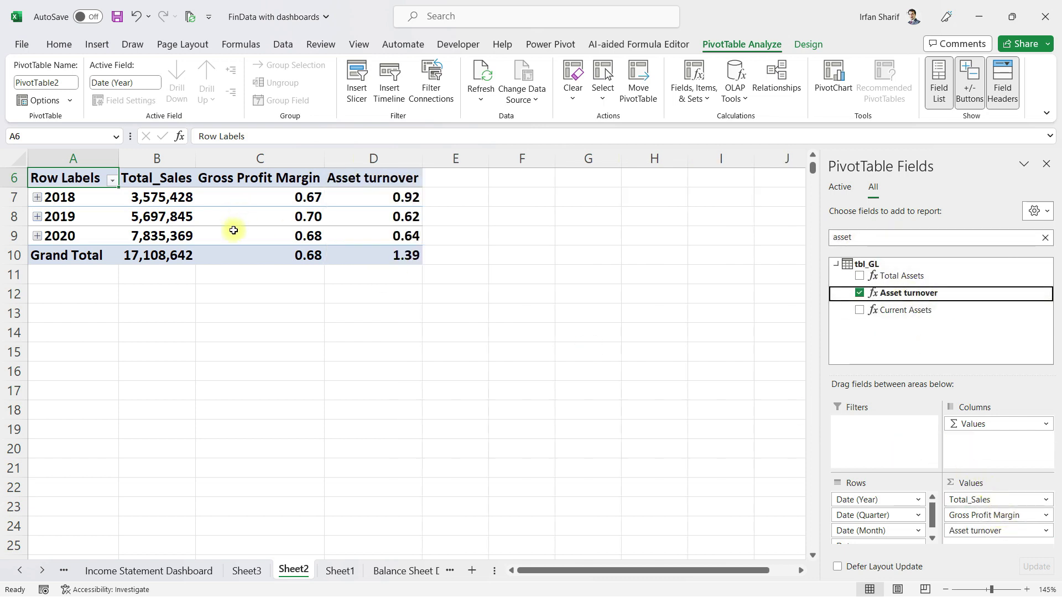
click(81, 205)
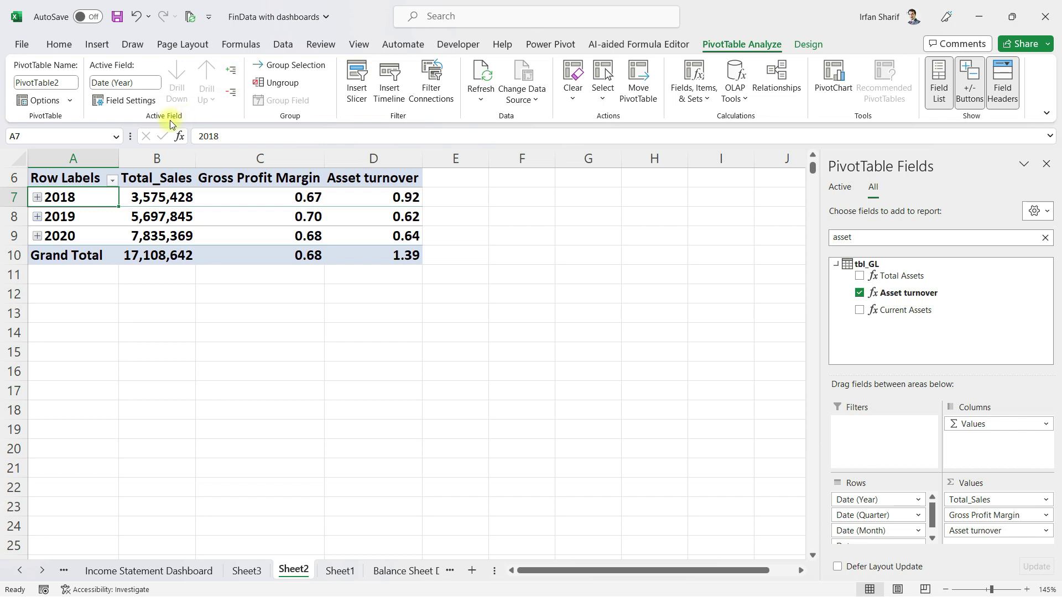
- Expand each year 2018–2020 into Qtr1–Qtr4 rows, drilling to months and collapsing back
mouse_move(344, 192)
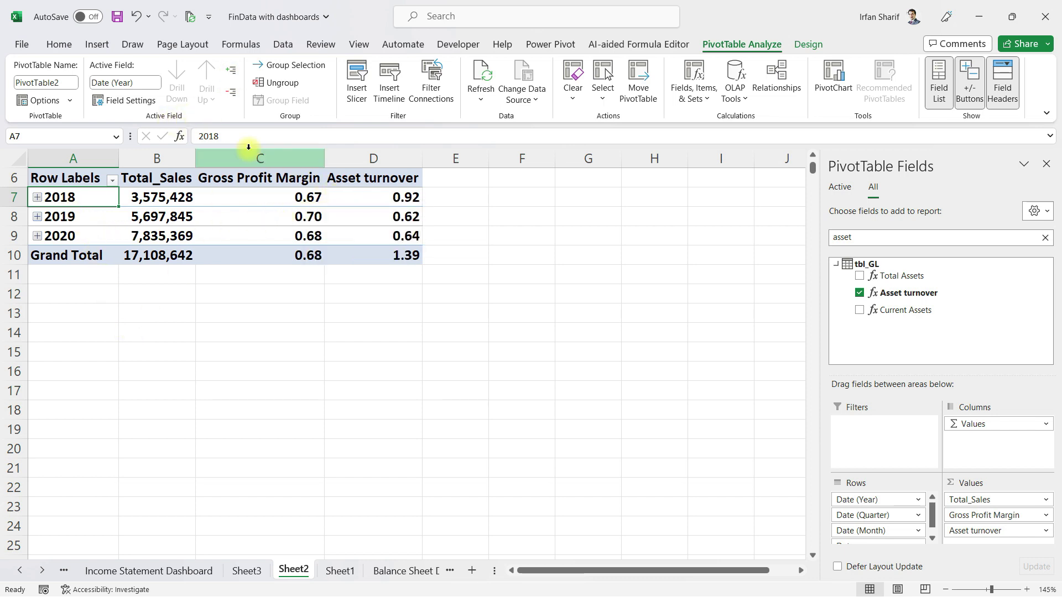
click(231, 71)
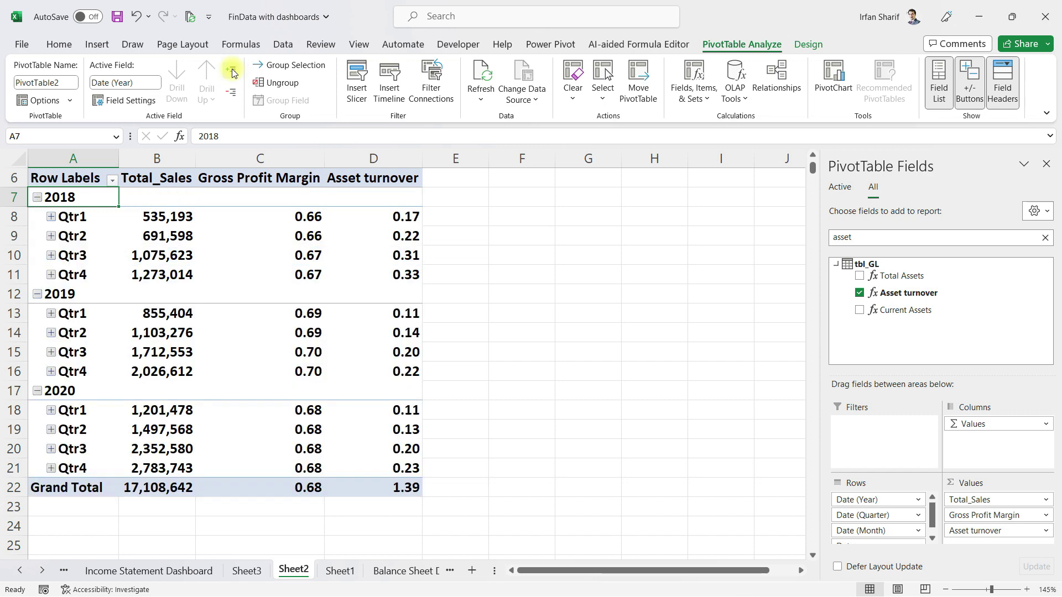
click(89, 215)
click(229, 72)
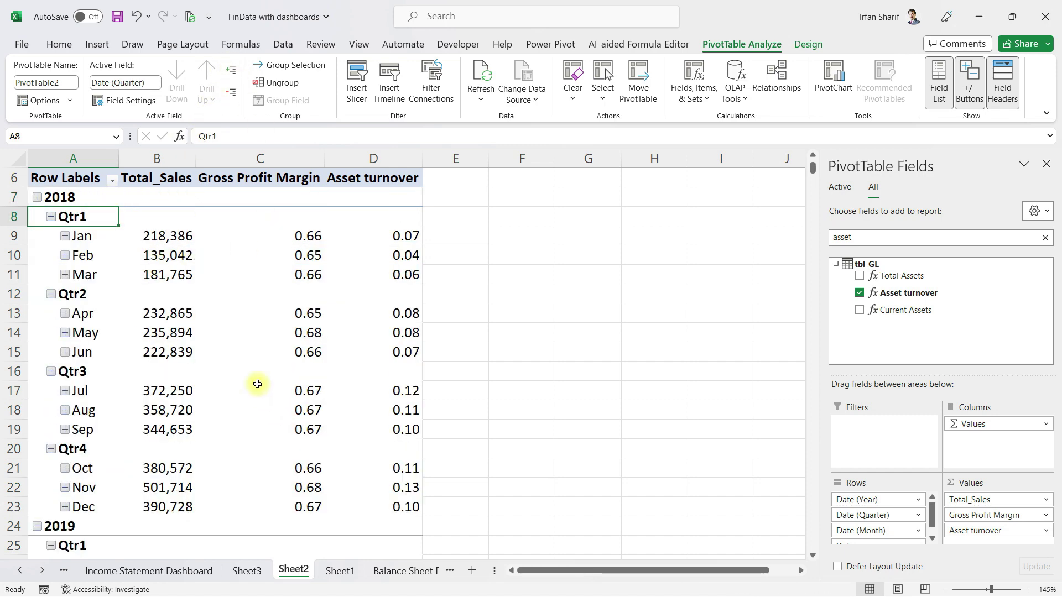
click(231, 92)
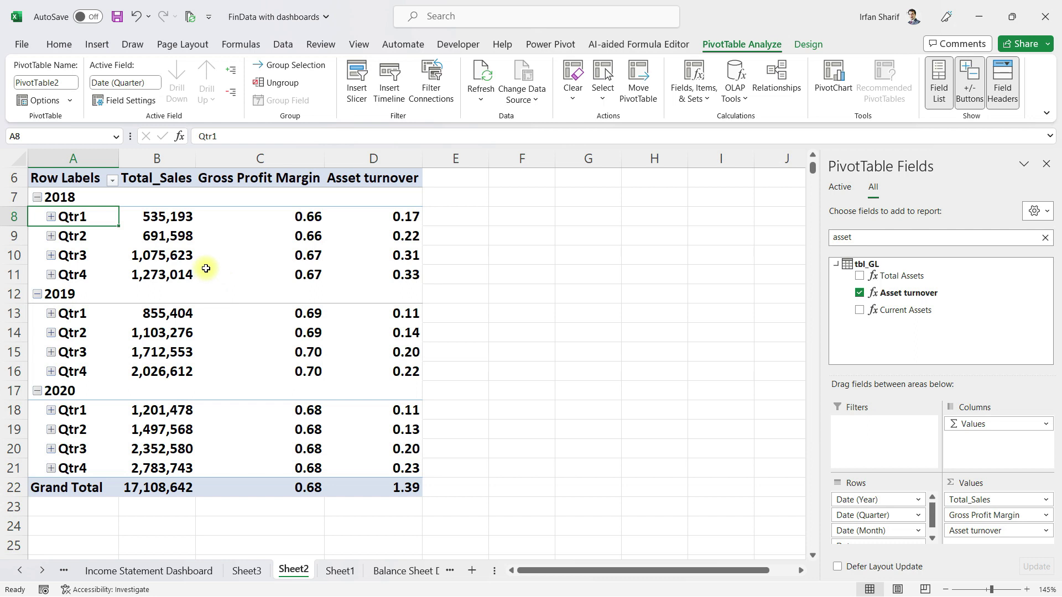
click(369, 224)
click(176, 223)
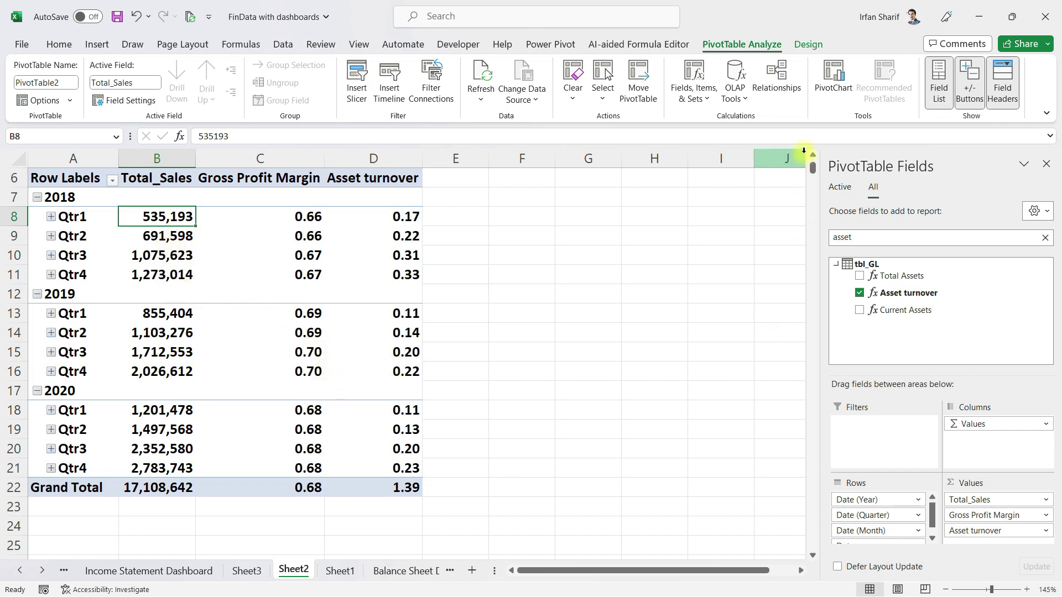
- Insert a clustered column PivotChart, enlarge it, and move it clear of the table values
click(833, 75)
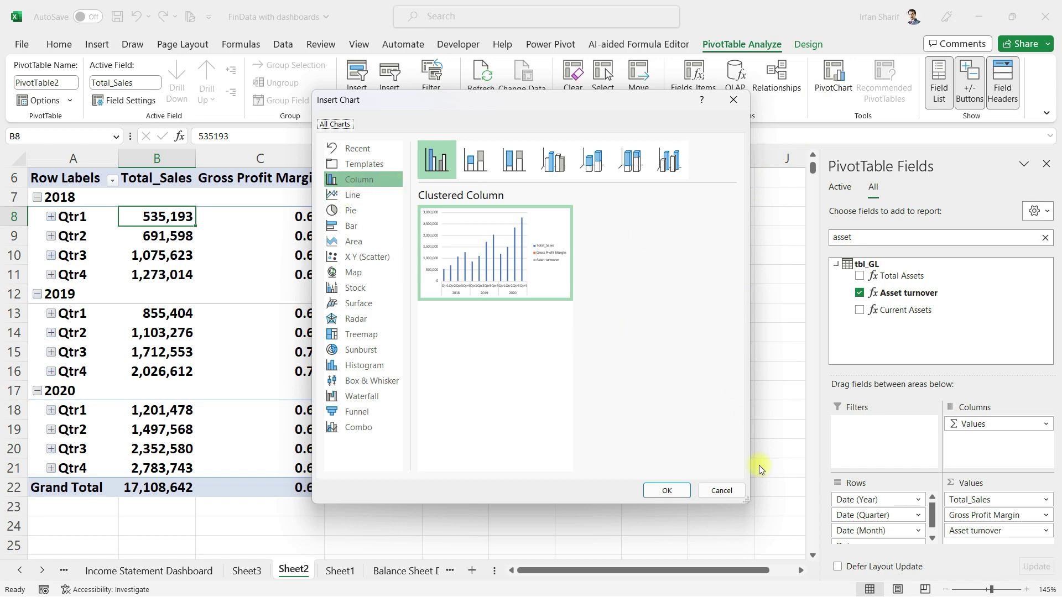
click(668, 491)
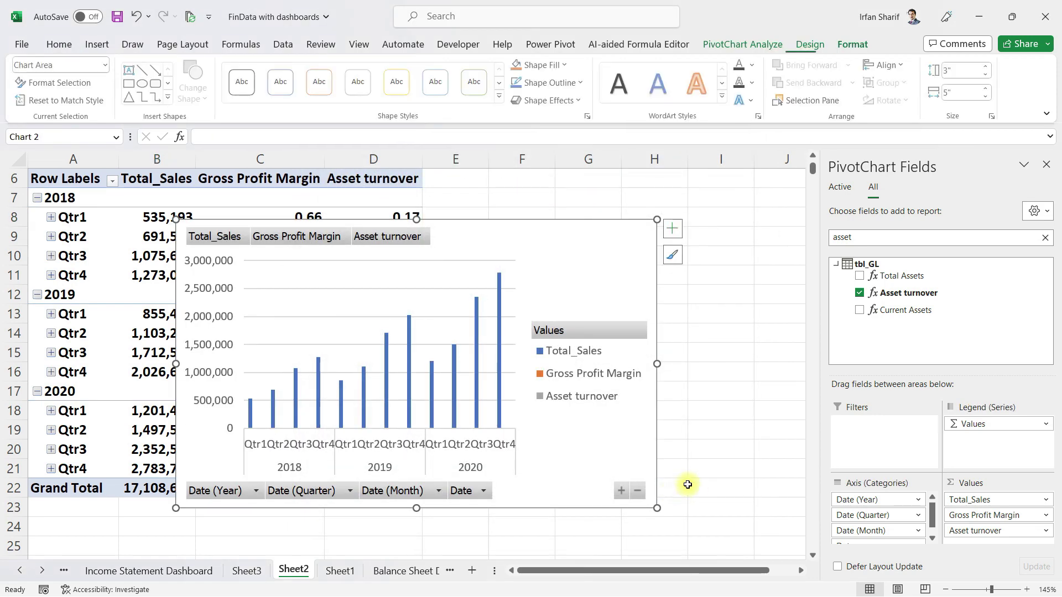
drag(658, 220, 691, 206)
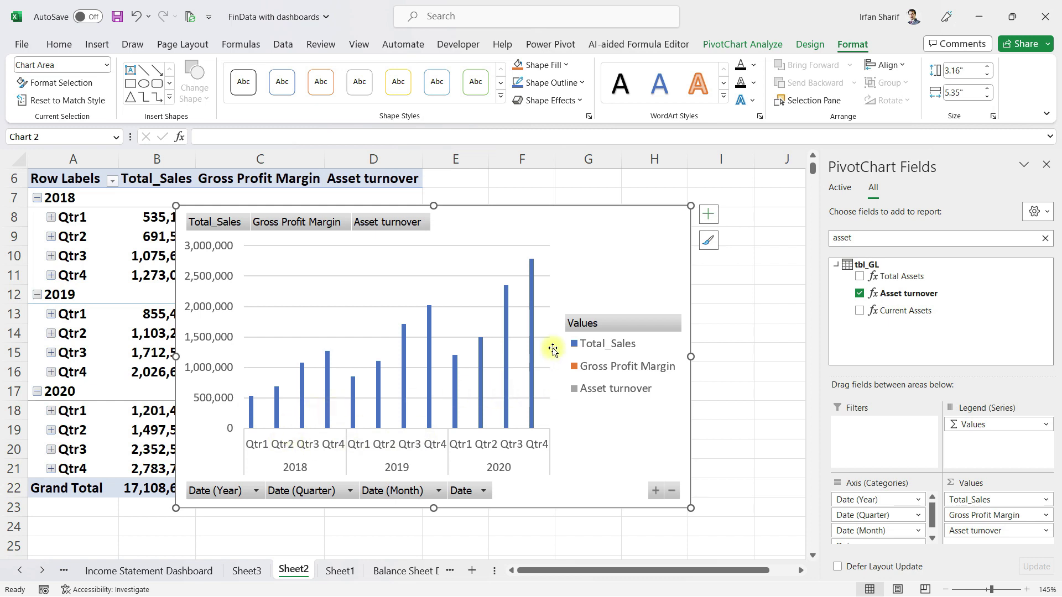
drag(562, 216, 604, 252)
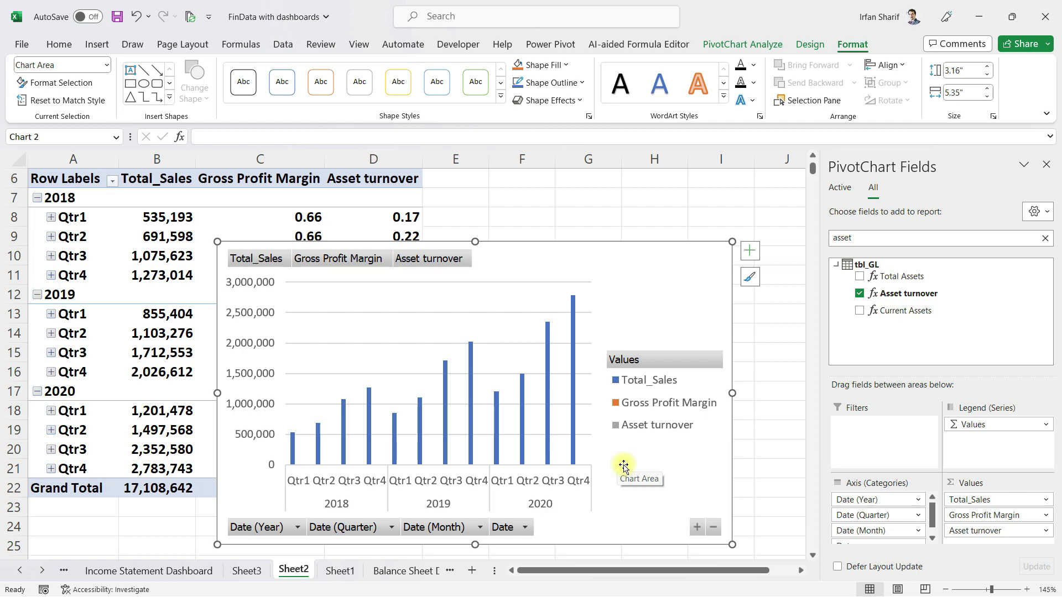
- Make the chart a combo: Gross Profit Margin as line, Asset turnover as secondary-axis area
click(811, 44)
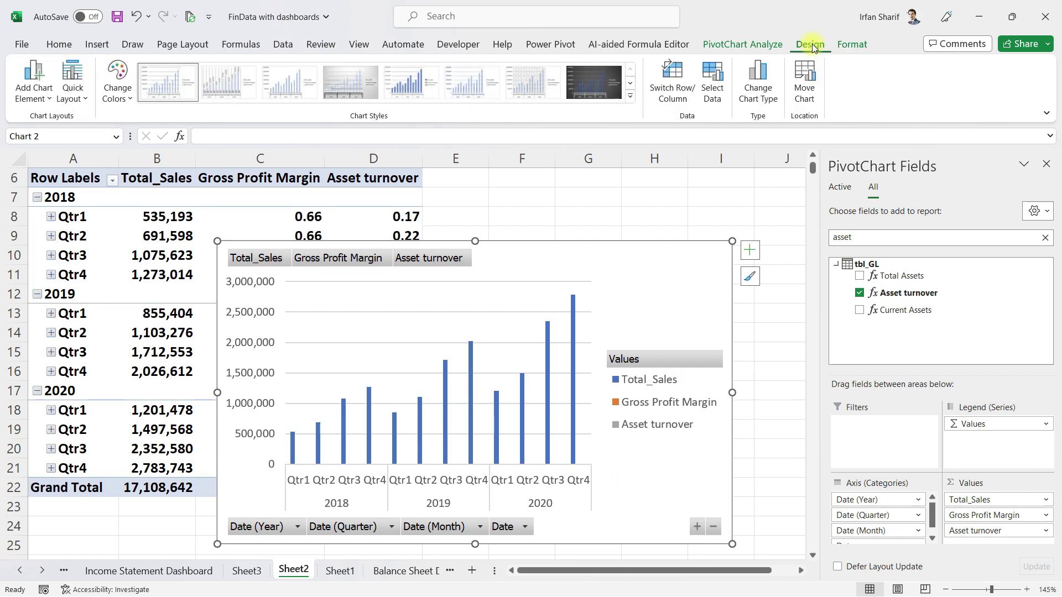
click(756, 84)
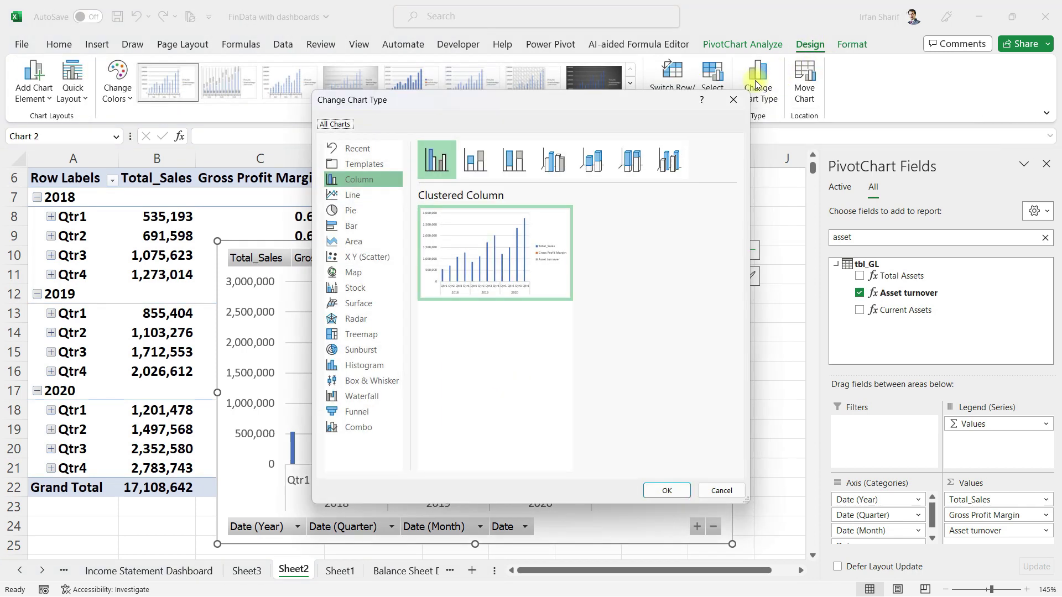
click(379, 427)
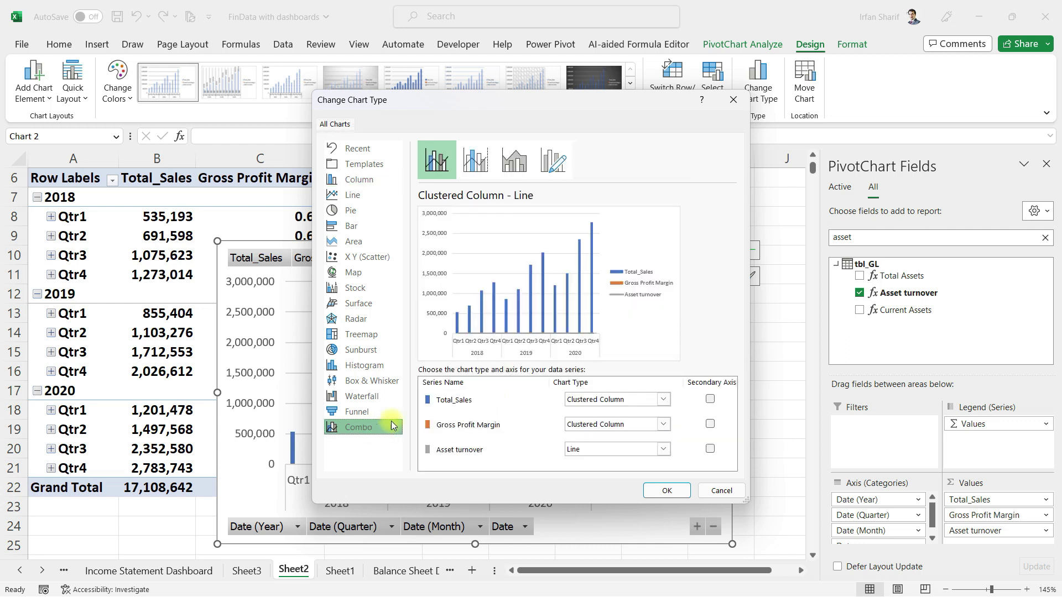
drag(667, 113, 784, 111)
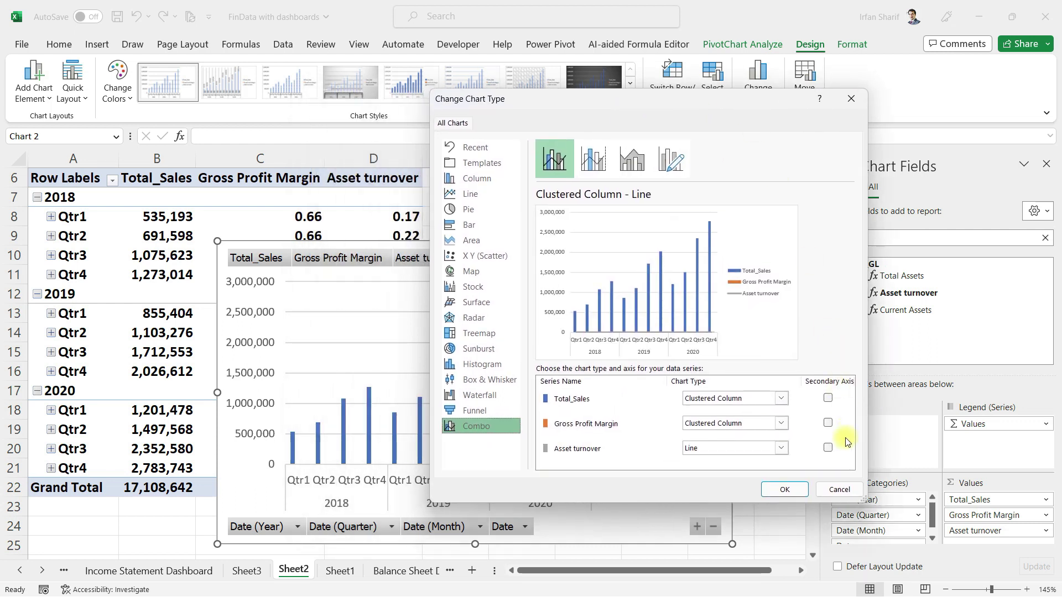
click(828, 424)
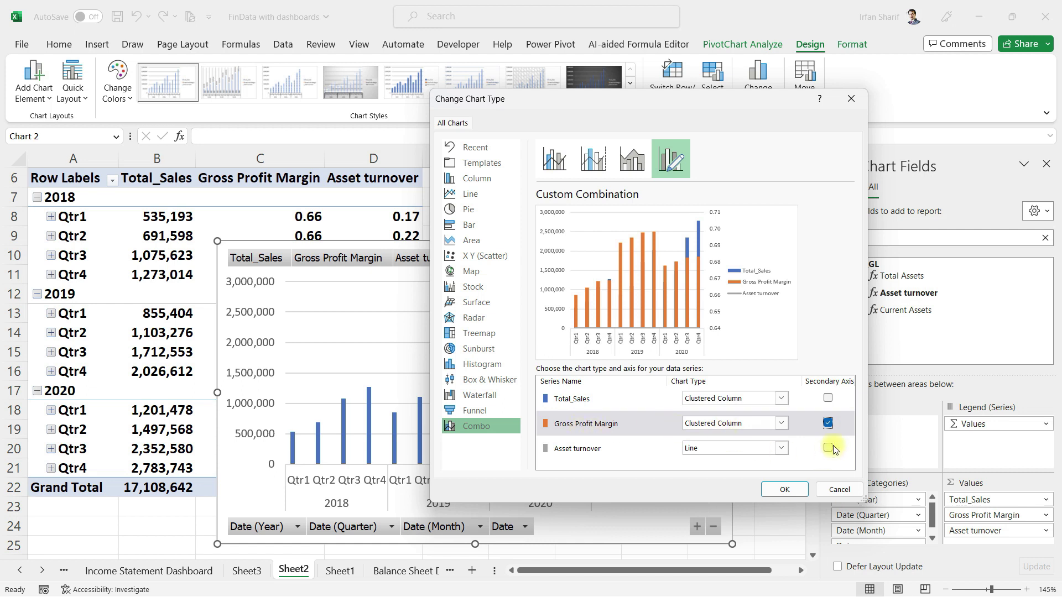
click(829, 447)
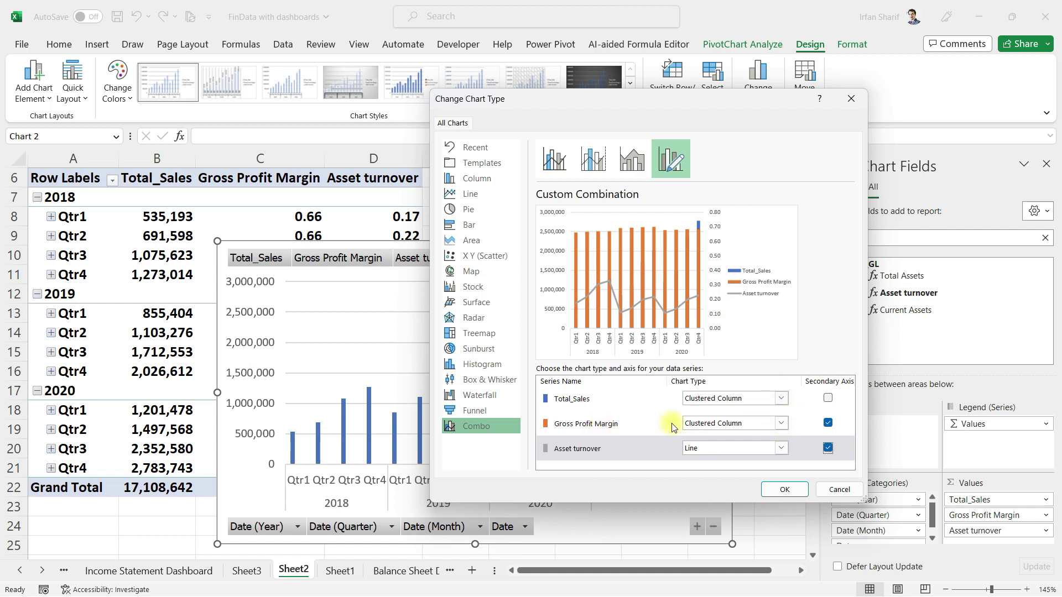
click(782, 425)
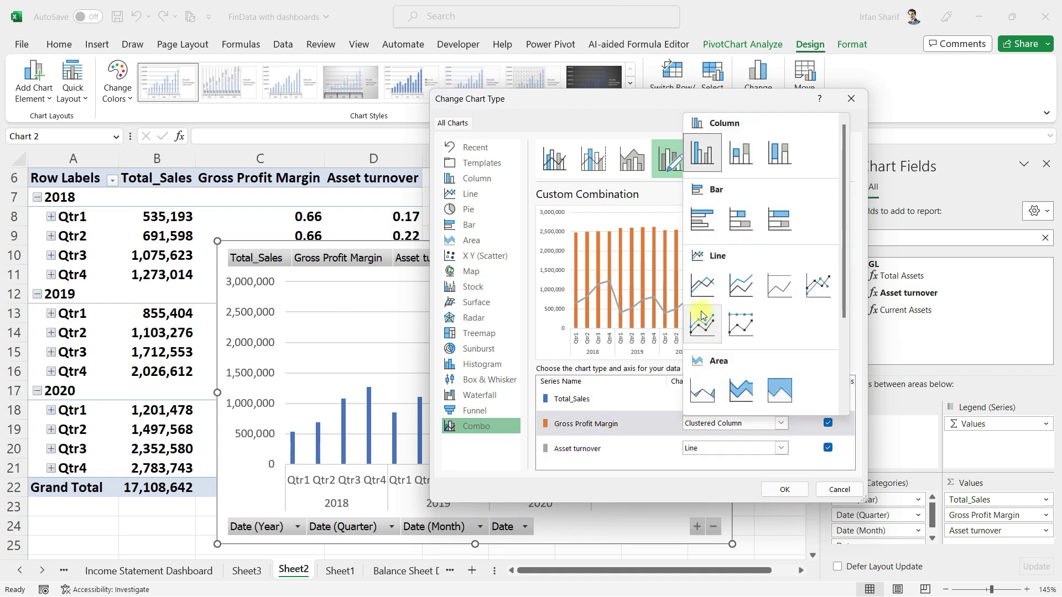
click(701, 291)
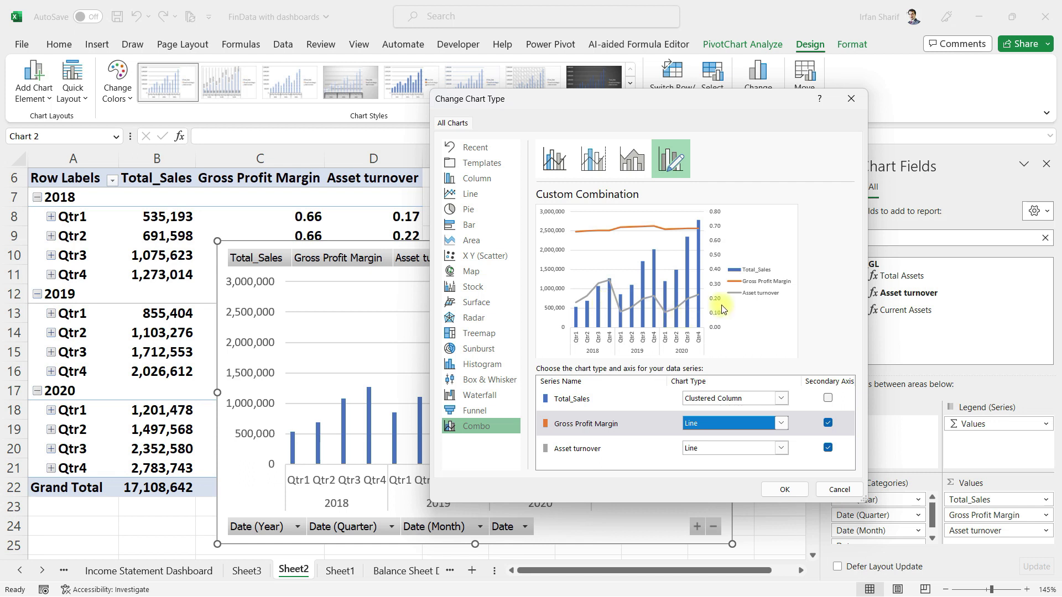
click(782, 448)
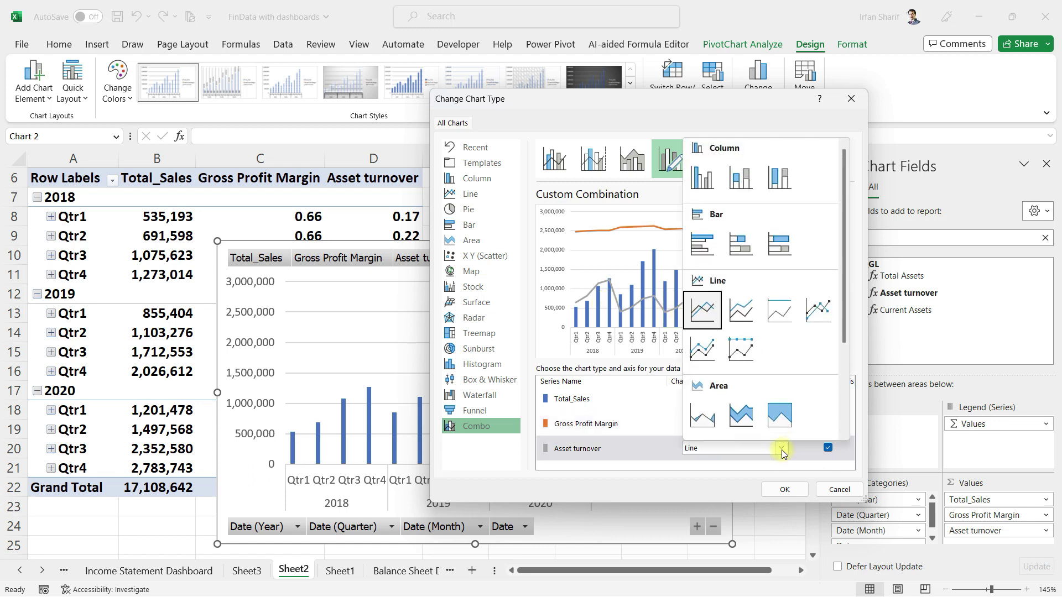
click(708, 415)
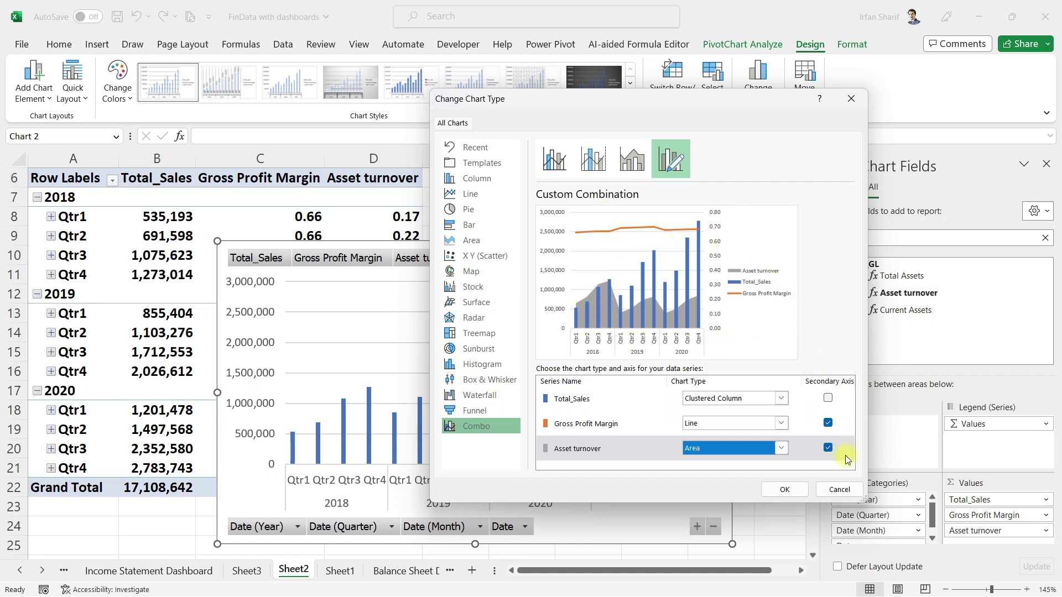
click(801, 491)
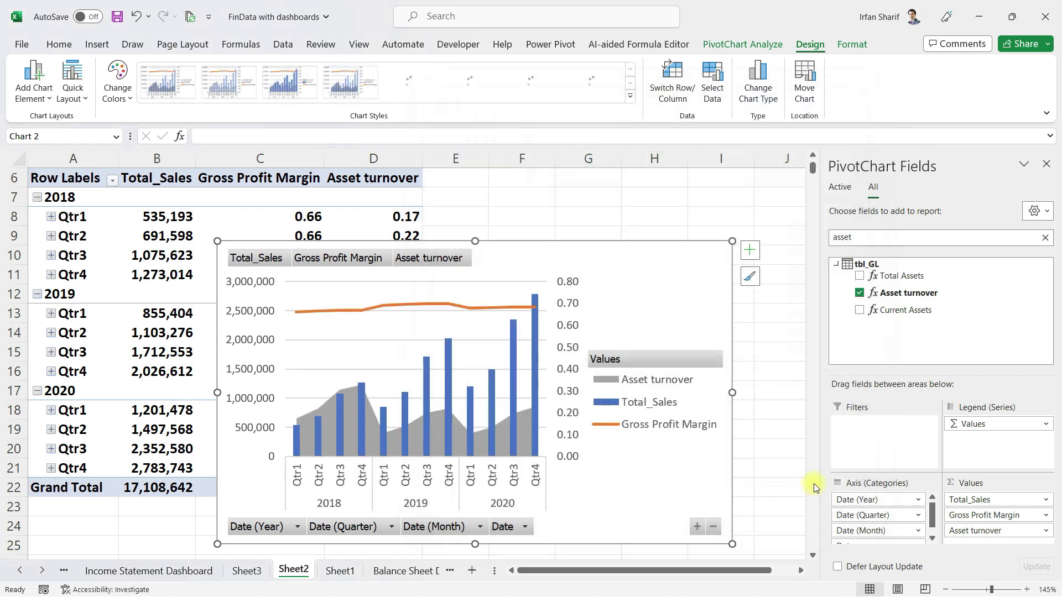
- Move the chart slightly up and right and remove its gridlines
drag(635, 263, 657, 230)
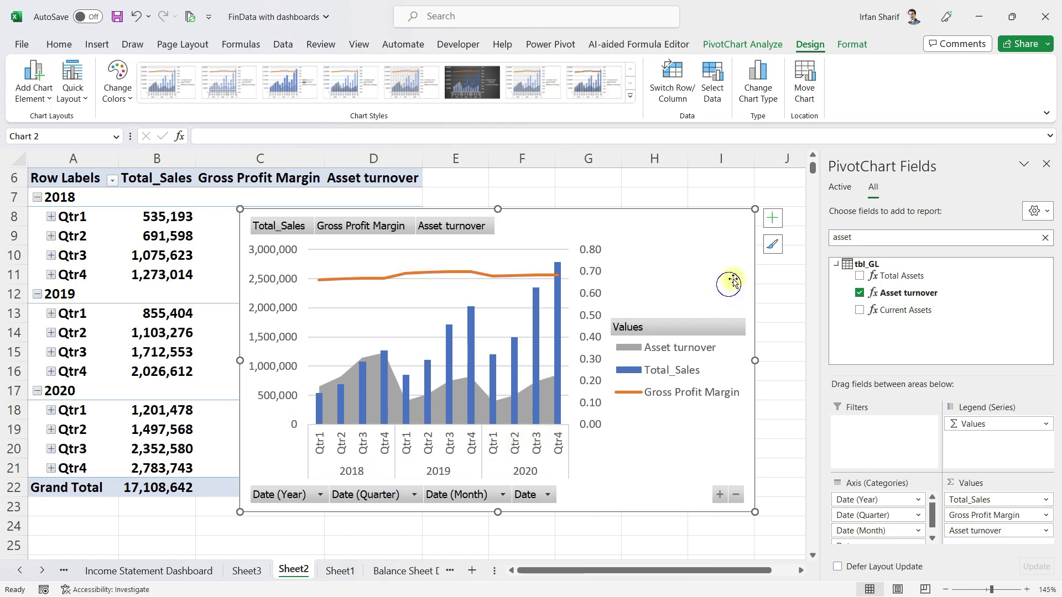
click(772, 218)
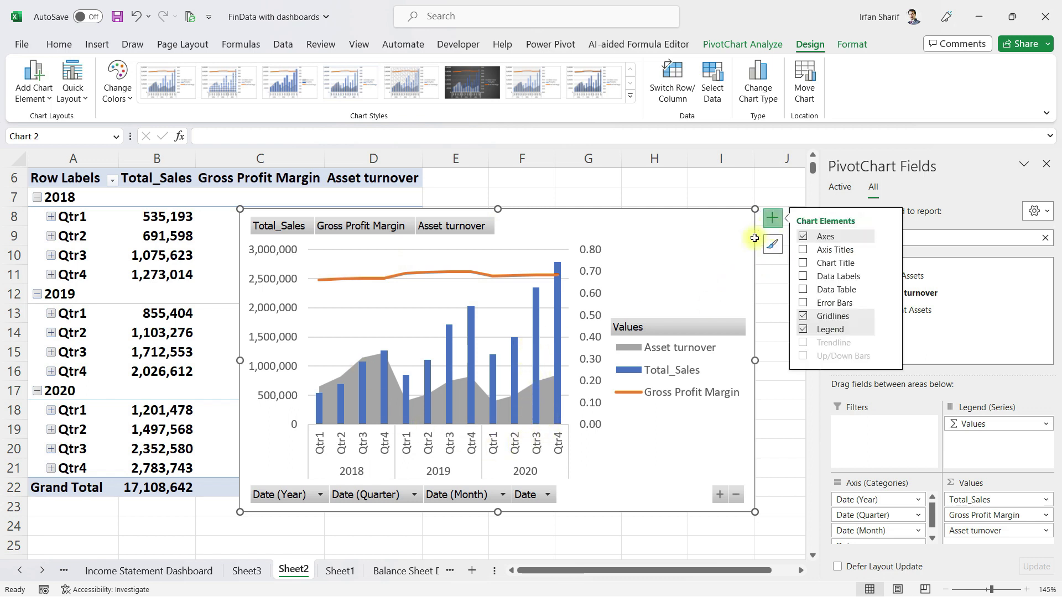
click(803, 317)
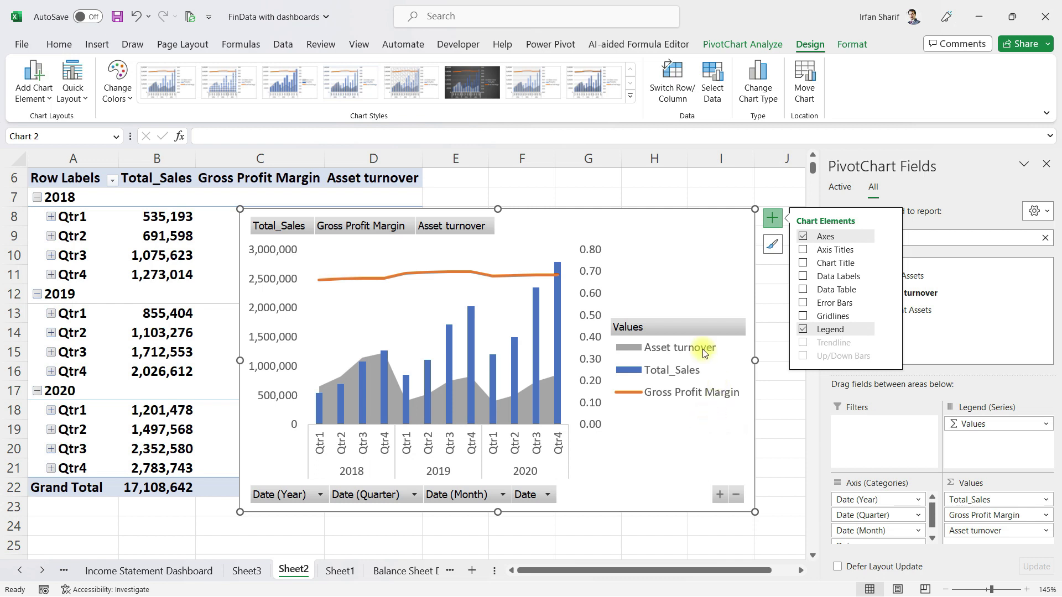
- Place the legend at the top of the chart and shift it left
click(887, 331)
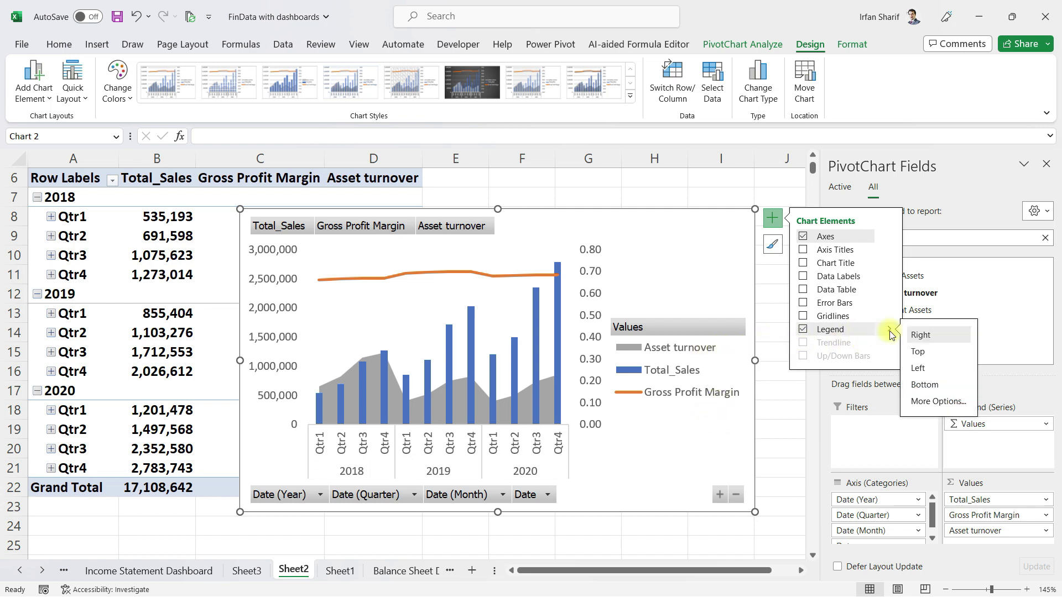
click(921, 351)
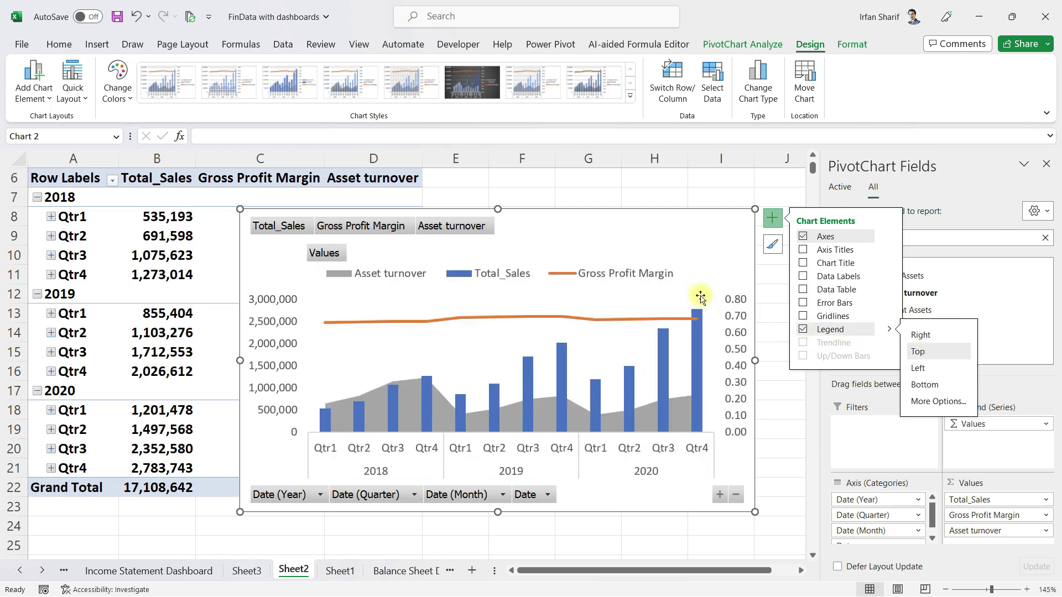
drag(685, 275, 629, 285)
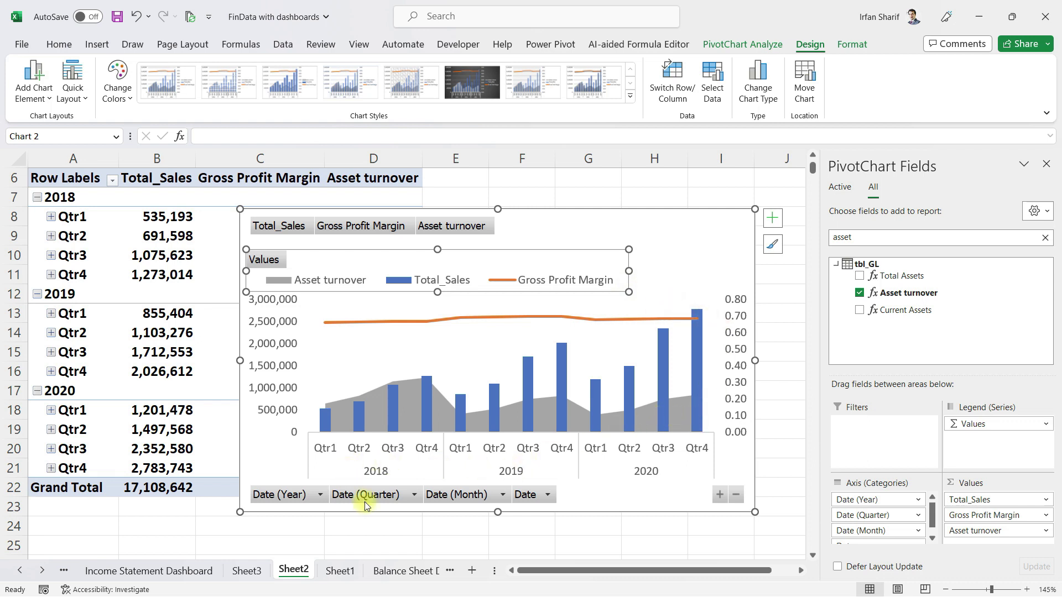
- Hide all field buttons on the PivotChart
right_click(389, 227)
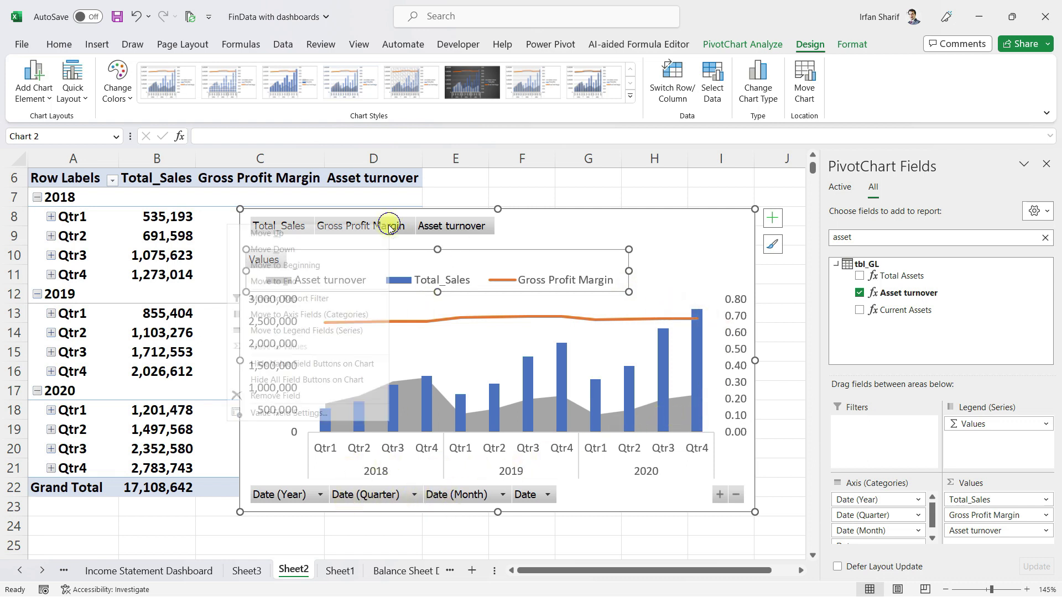
click(319, 380)
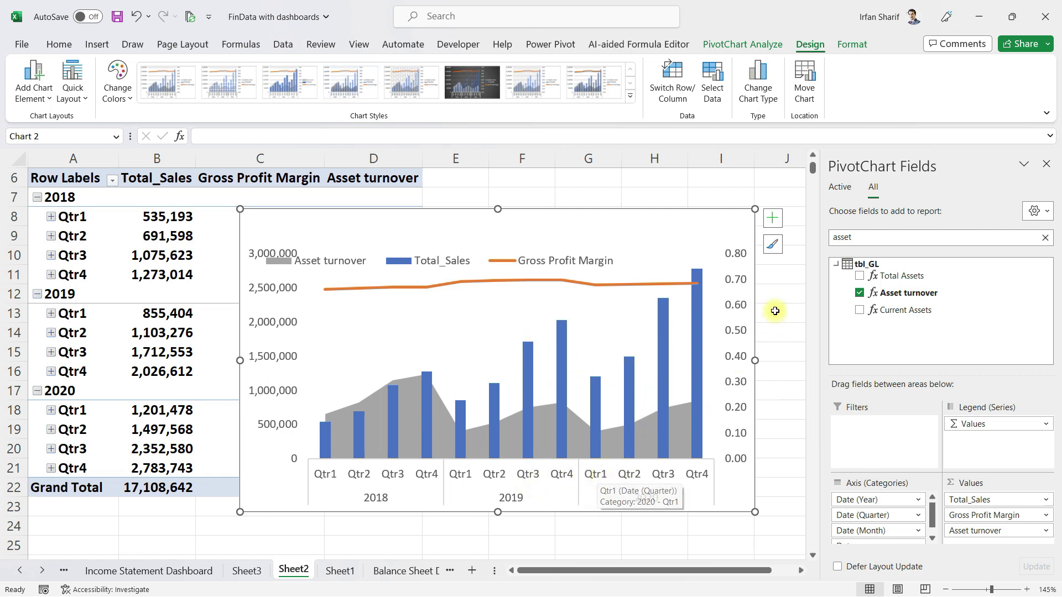
- Remove the horizontal category axis labels and drag the legend up to the chart's top edge
click(772, 218)
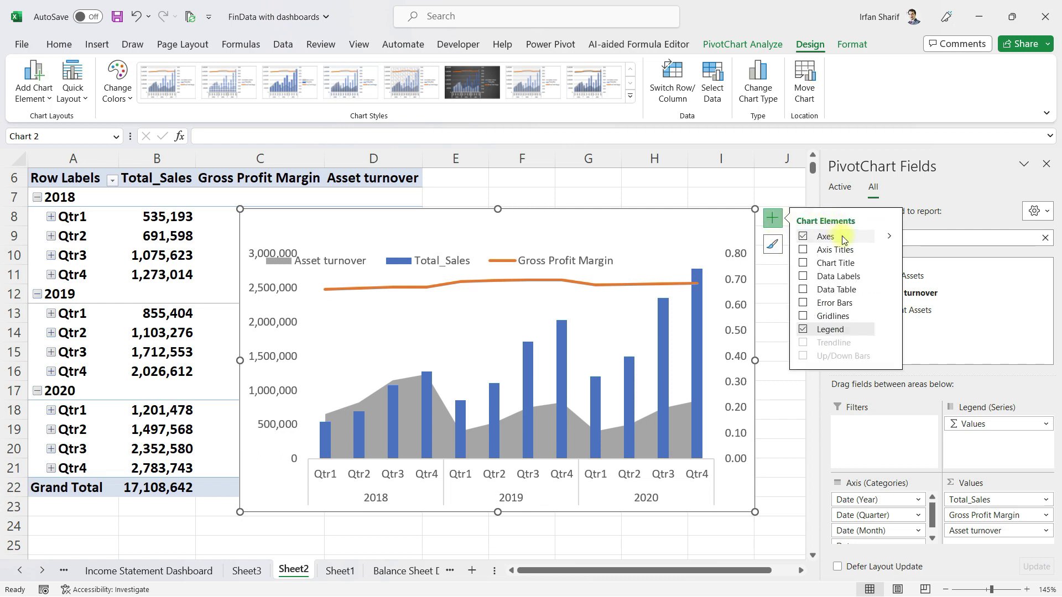
click(889, 236)
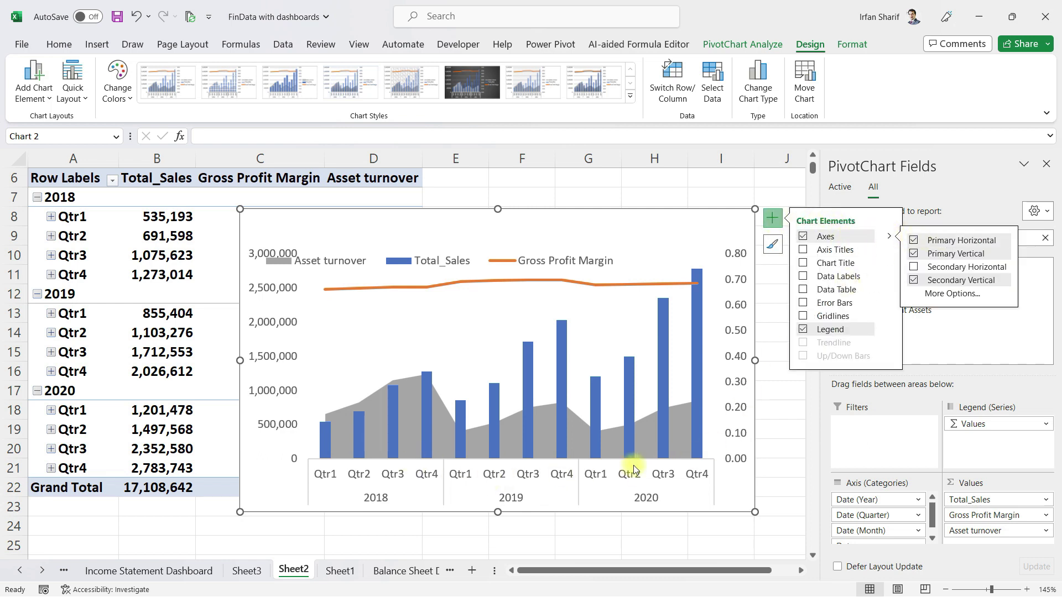
click(914, 241)
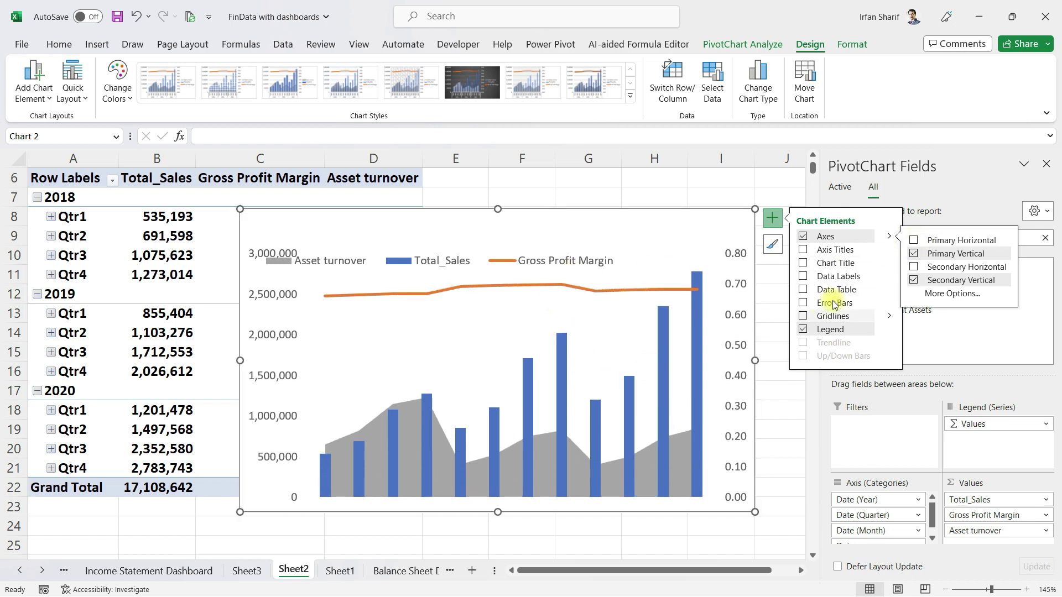
click(913, 254)
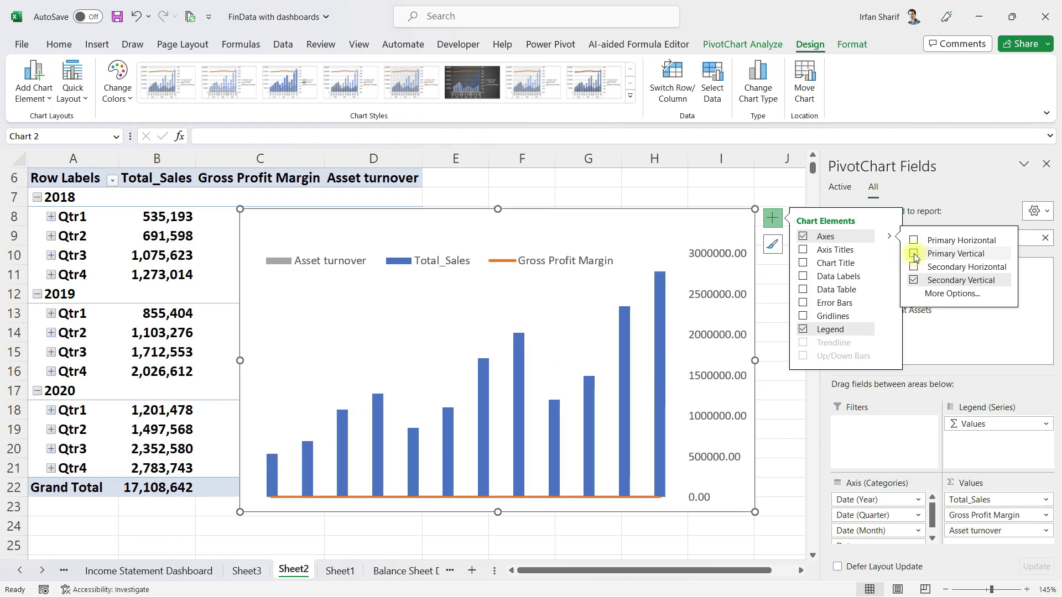
click(914, 254)
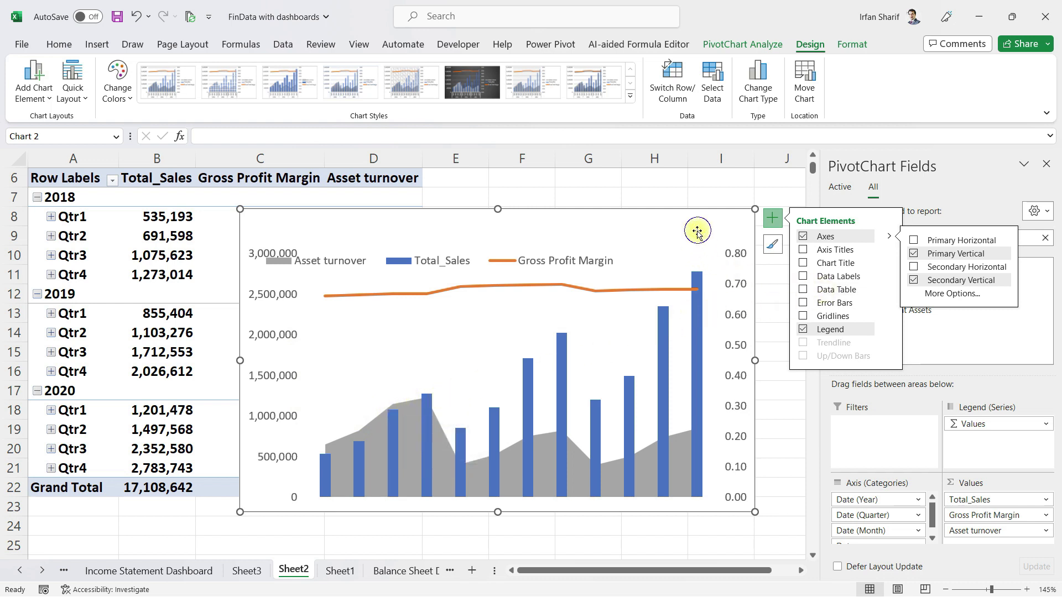
click(595, 266)
drag(598, 271, 597, 235)
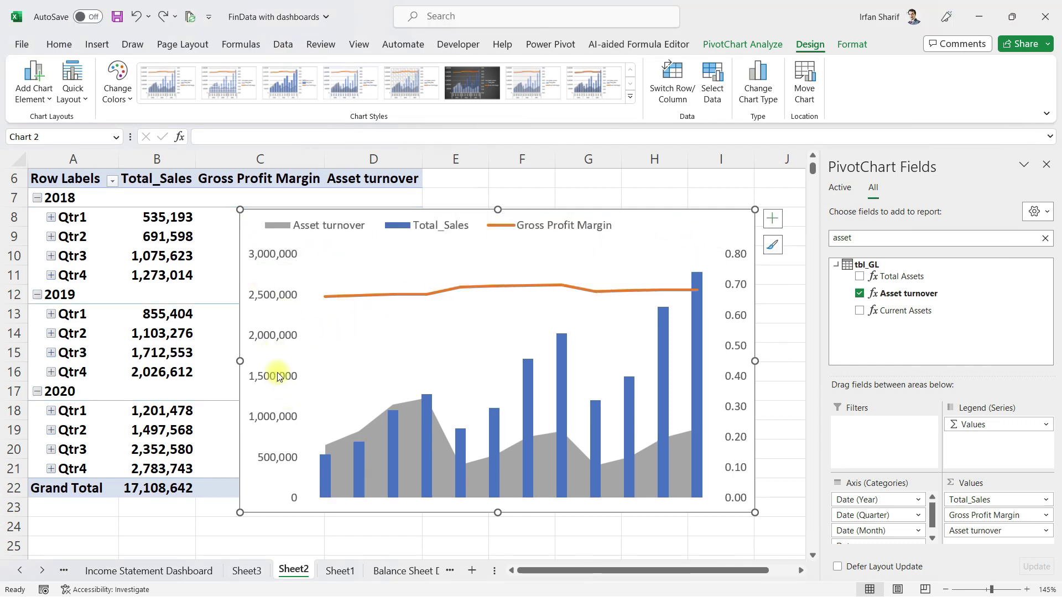
- Set the left value axis label font colour to White
right_click(270, 297)
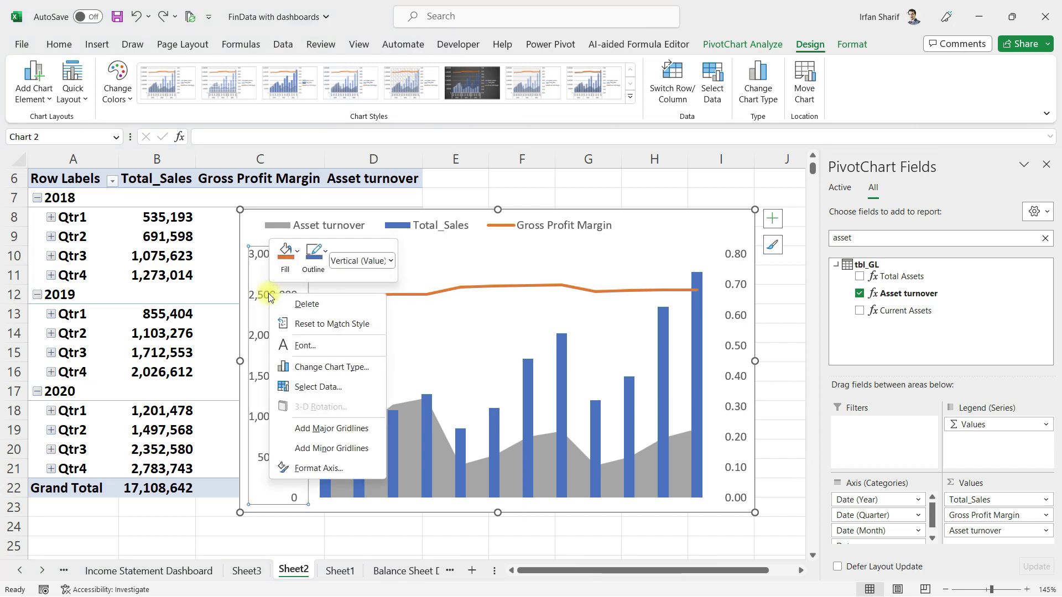
click(268, 298)
right_click(268, 299)
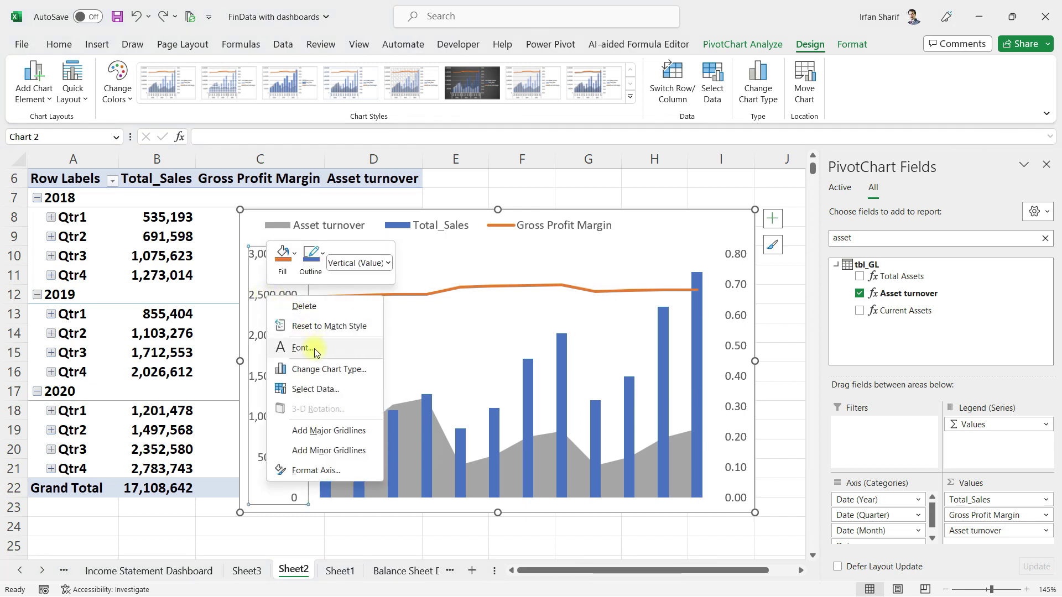
click(310, 347)
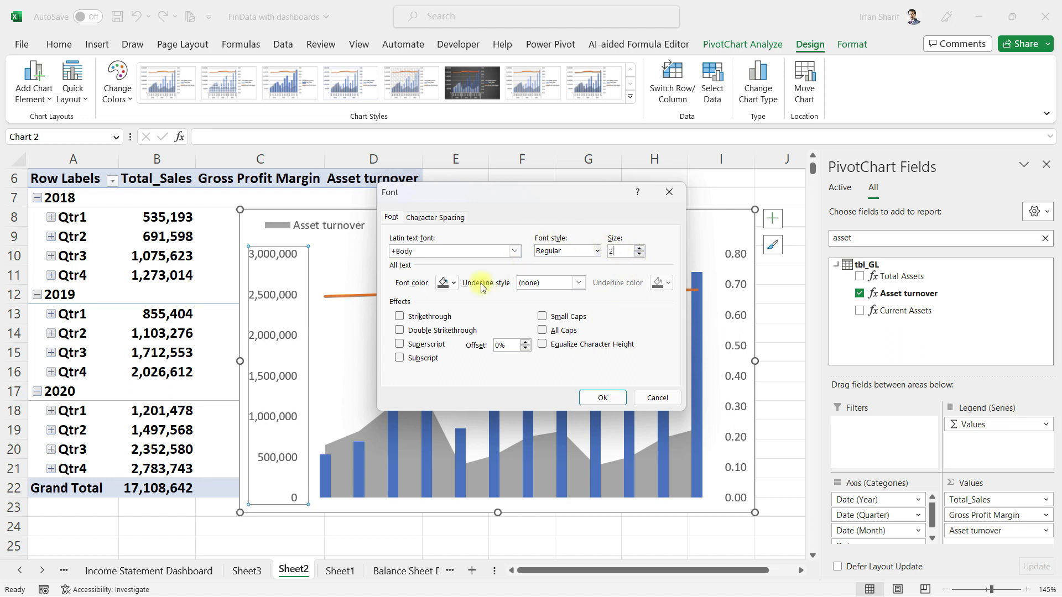
click(448, 285)
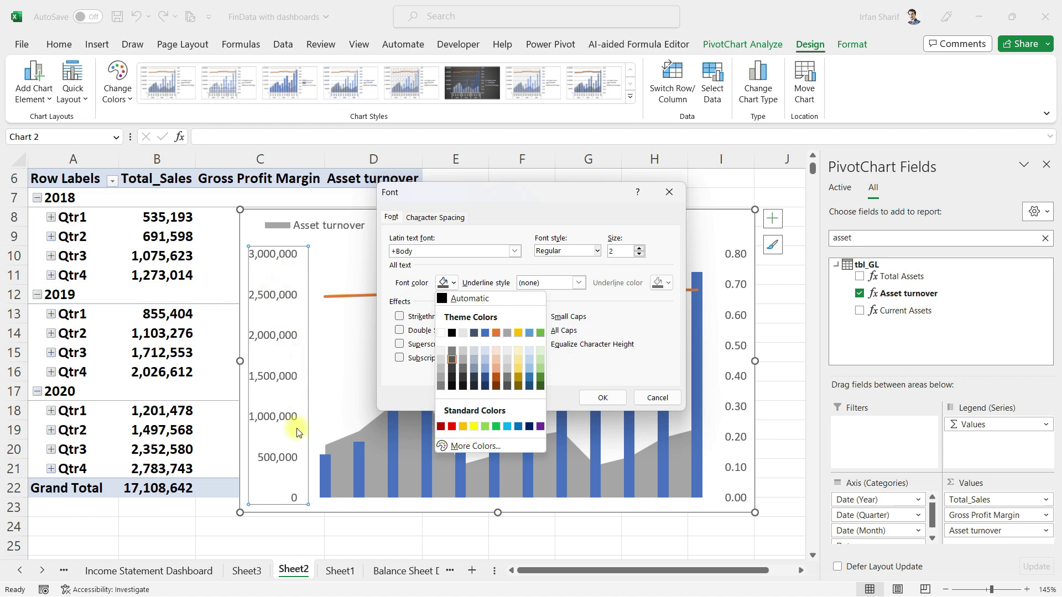
click(441, 333)
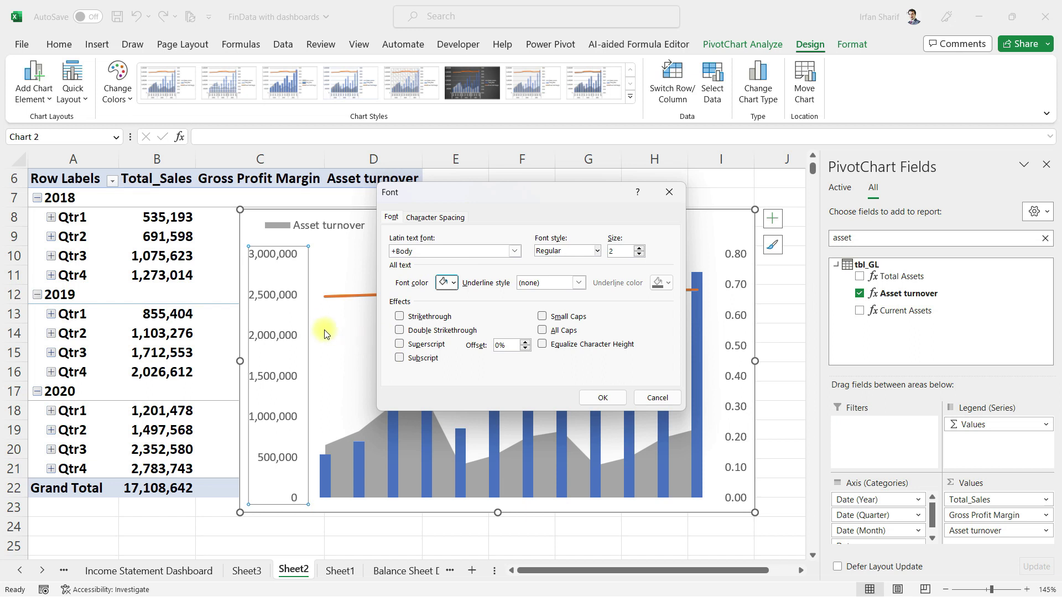
click(603, 398)
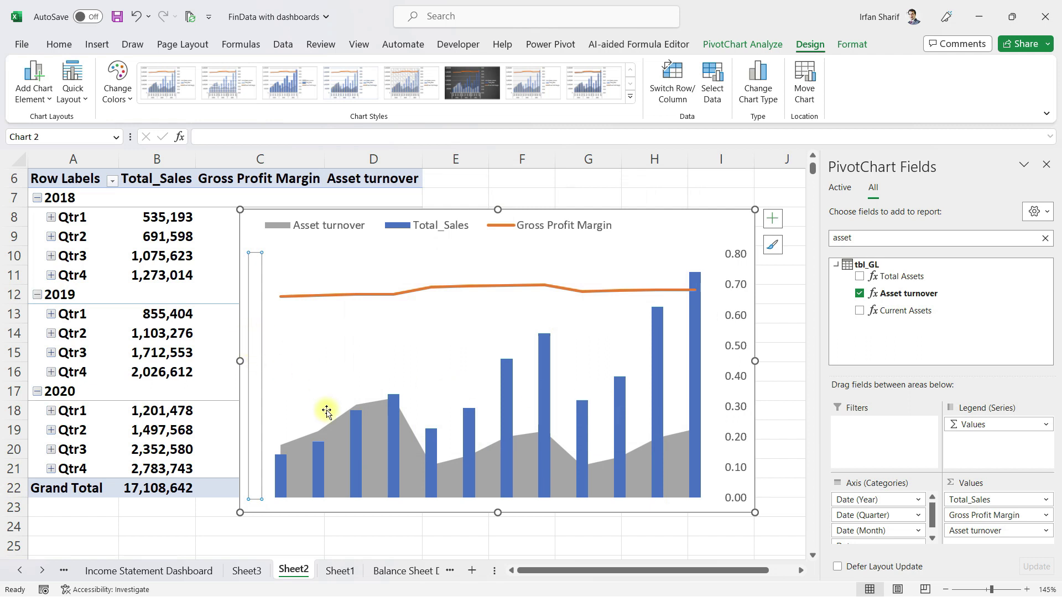
- Shift the plot area slightly up and left
click(251, 225)
click(334, 327)
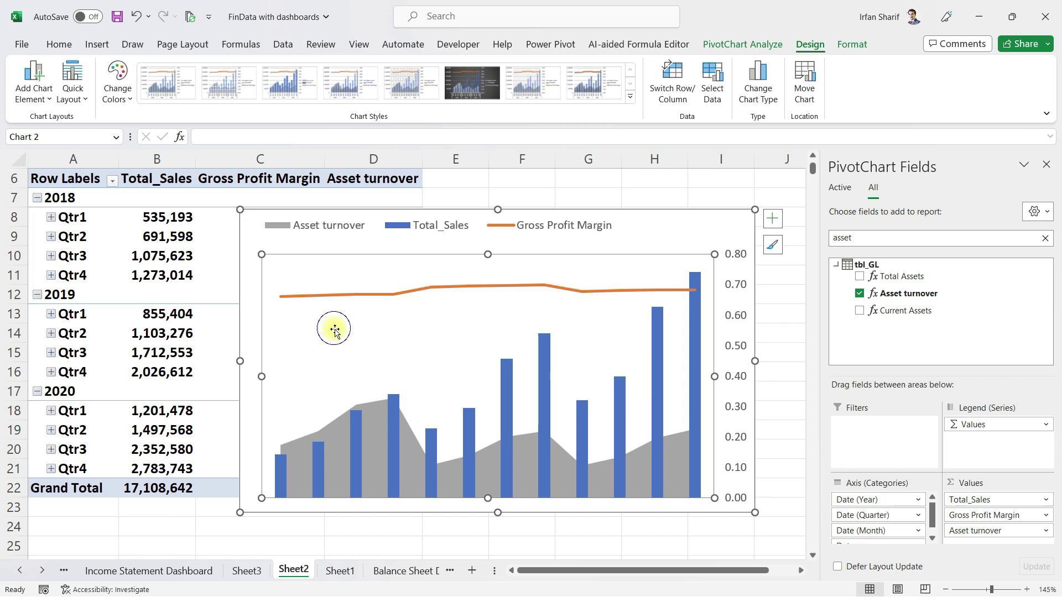
drag(445, 258, 438, 254)
- Set the secondary value axis label font colour to White
click(726, 314)
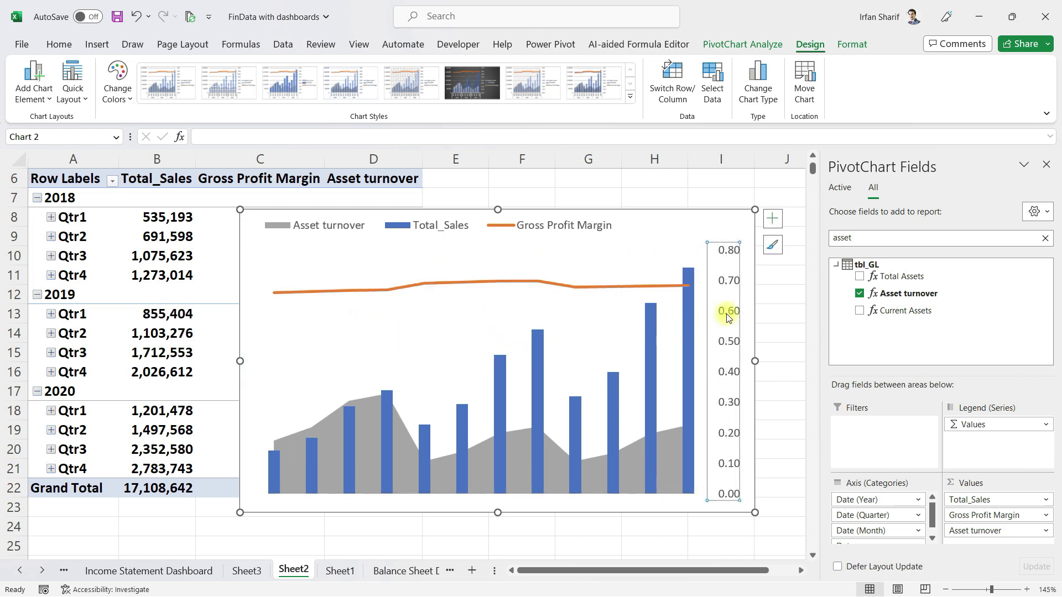
right_click(725, 313)
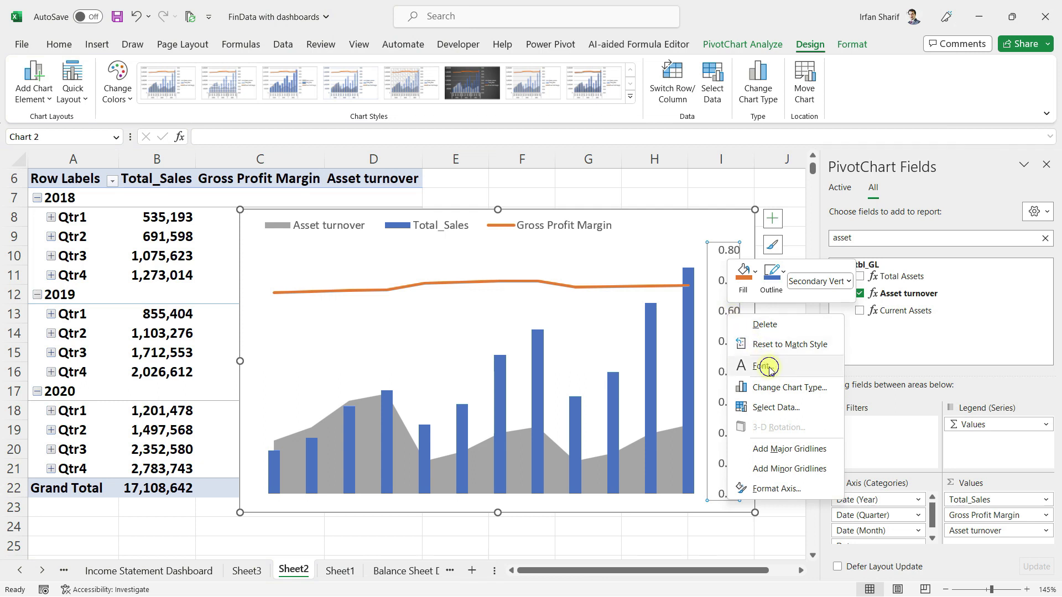
click(753, 365)
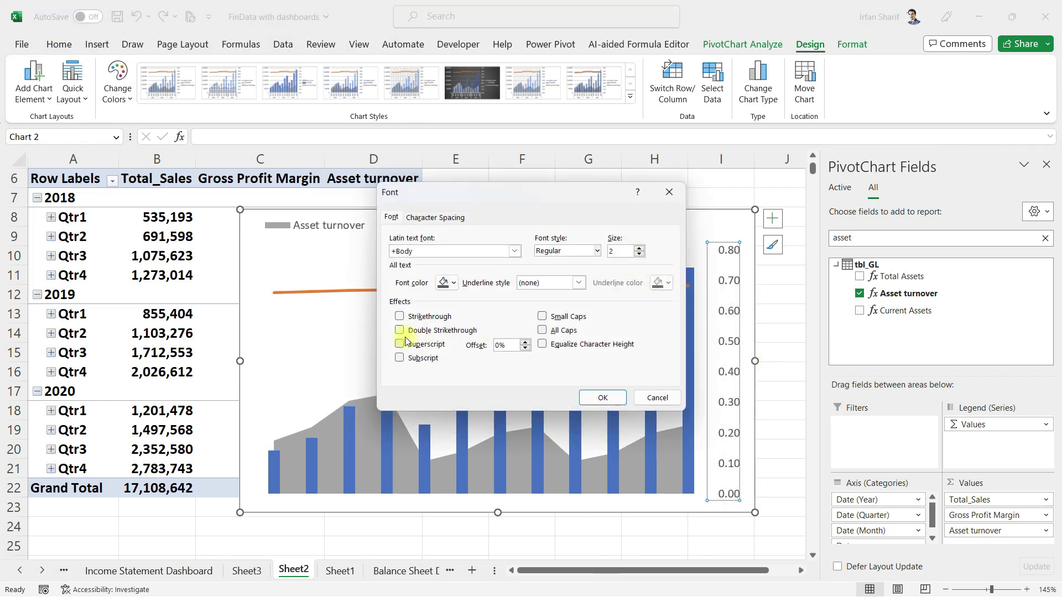
click(448, 284)
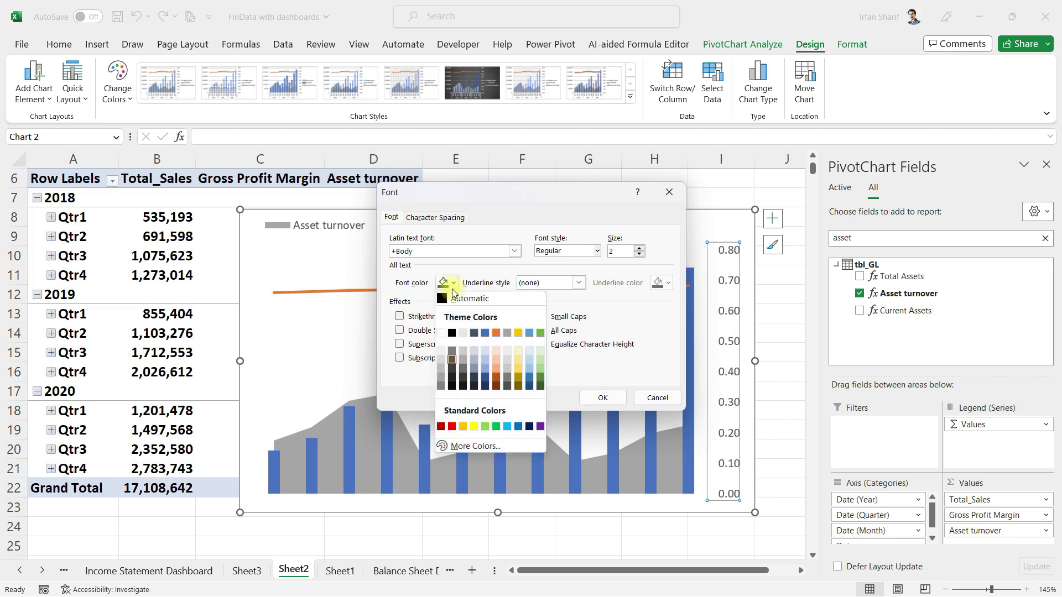
click(442, 333)
click(602, 397)
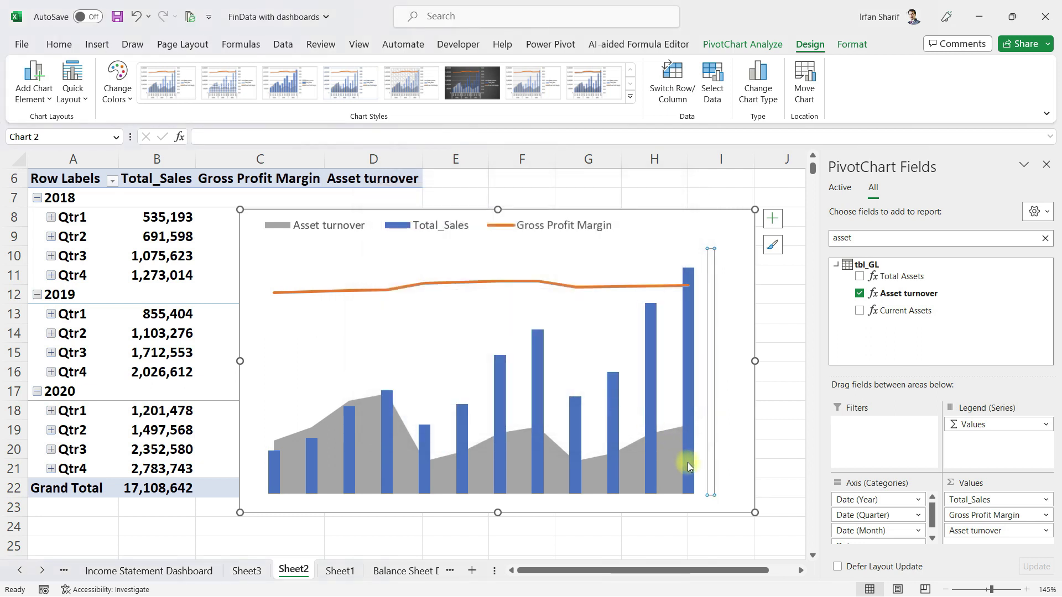
- Widen the plot area toward the chart's right edge
click(660, 387)
drag(709, 374, 739, 371)
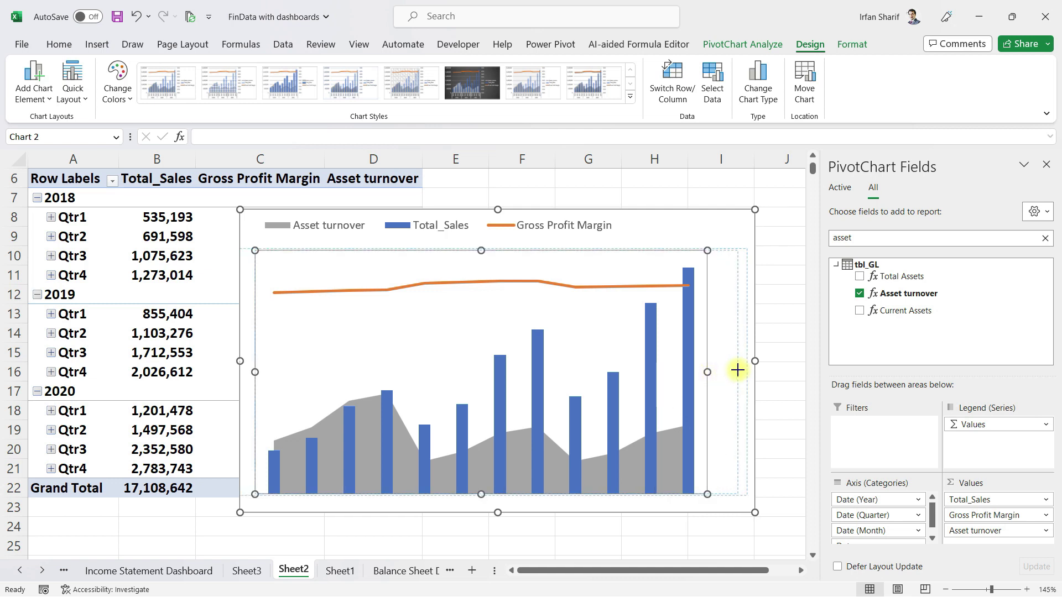
click(307, 540)
- Nudge the legend slightly left, then select cell A8
click(254, 227)
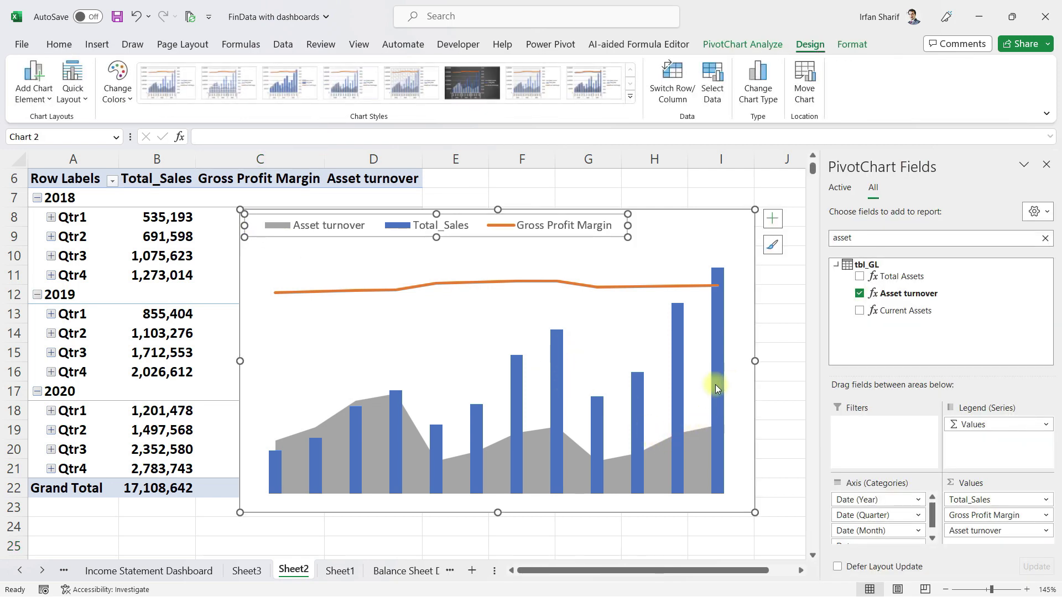
drag(604, 238, 592, 241)
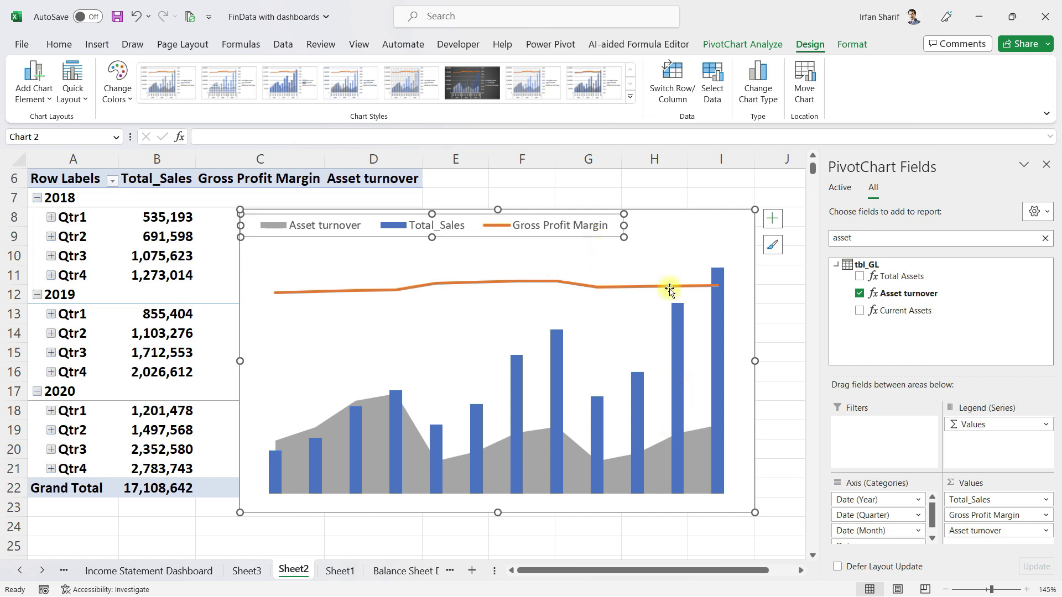
click(707, 238)
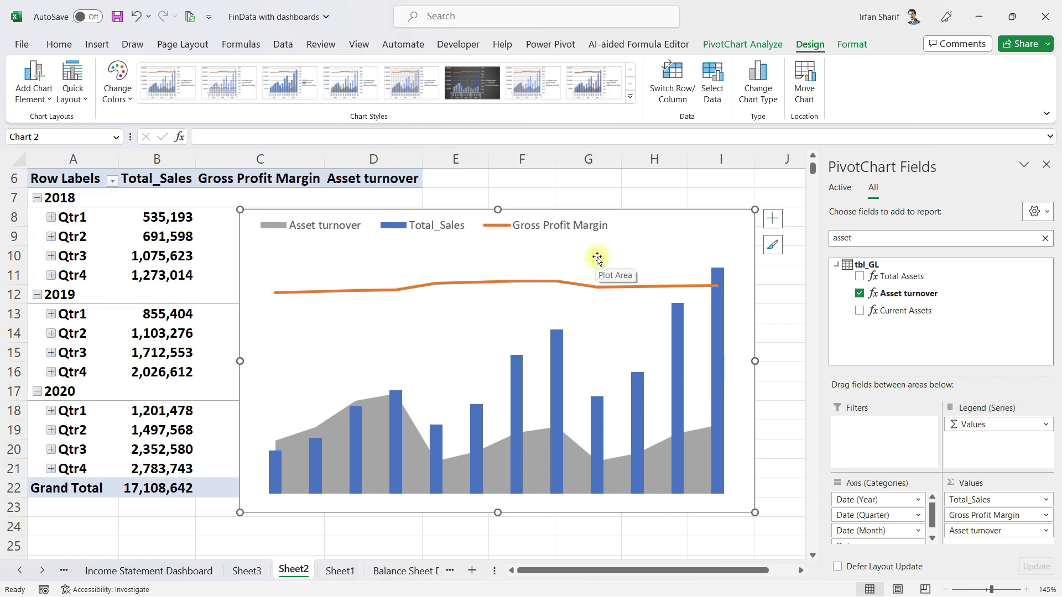
click(83, 217)
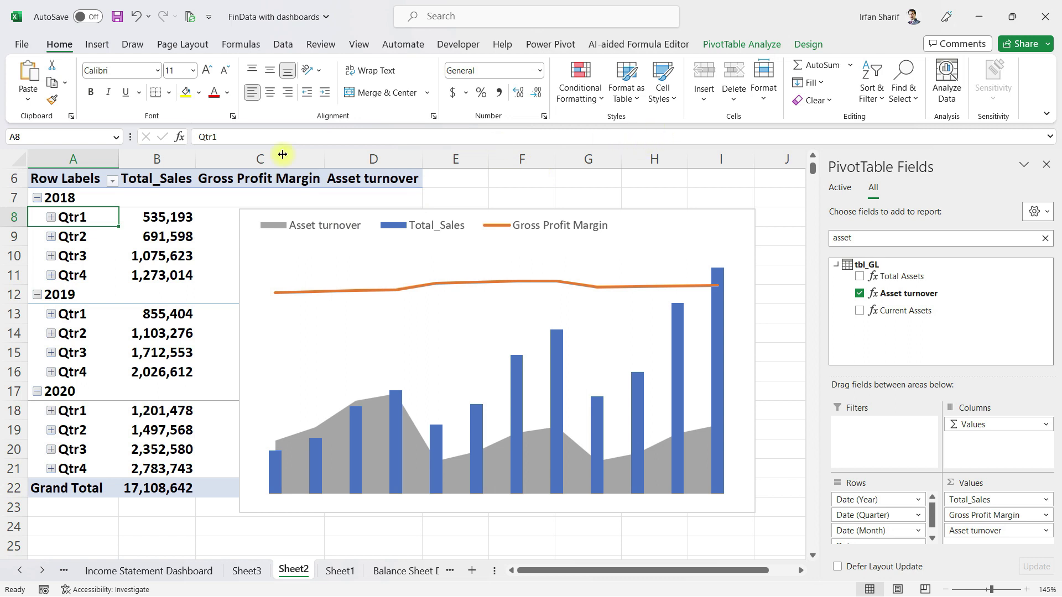
- Expand the PivotTable quarters into months, e.g. 2018 Jan 218,386, so columns show monthly values
click(740, 47)
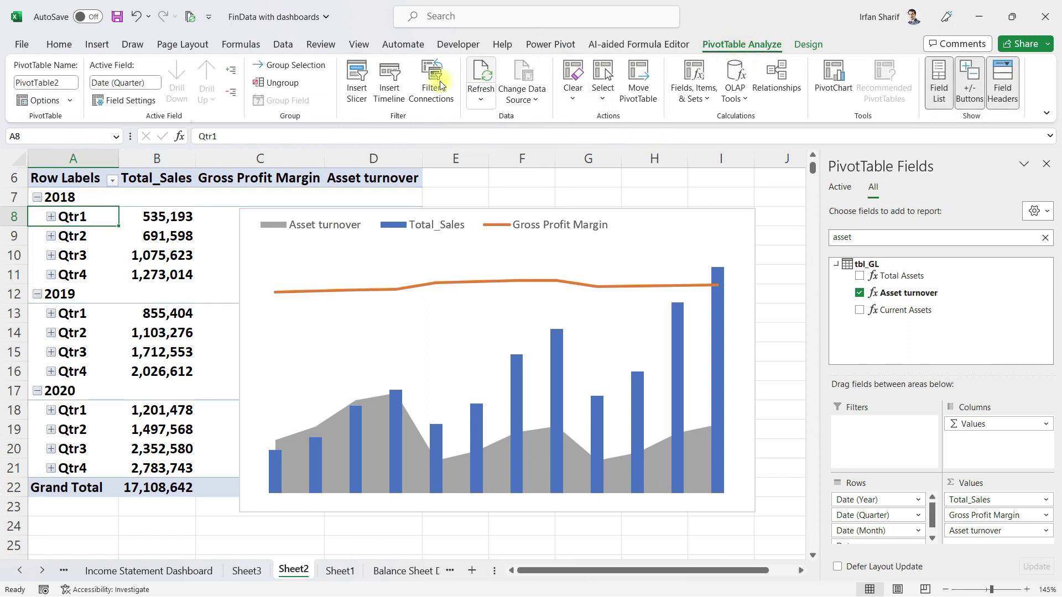
click(229, 70)
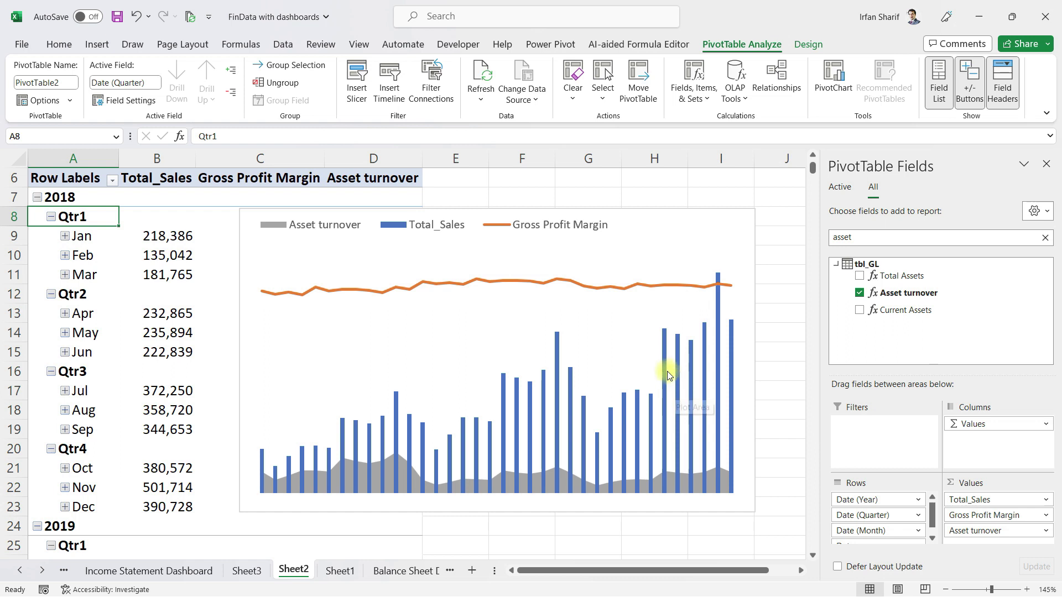
click(464, 290)
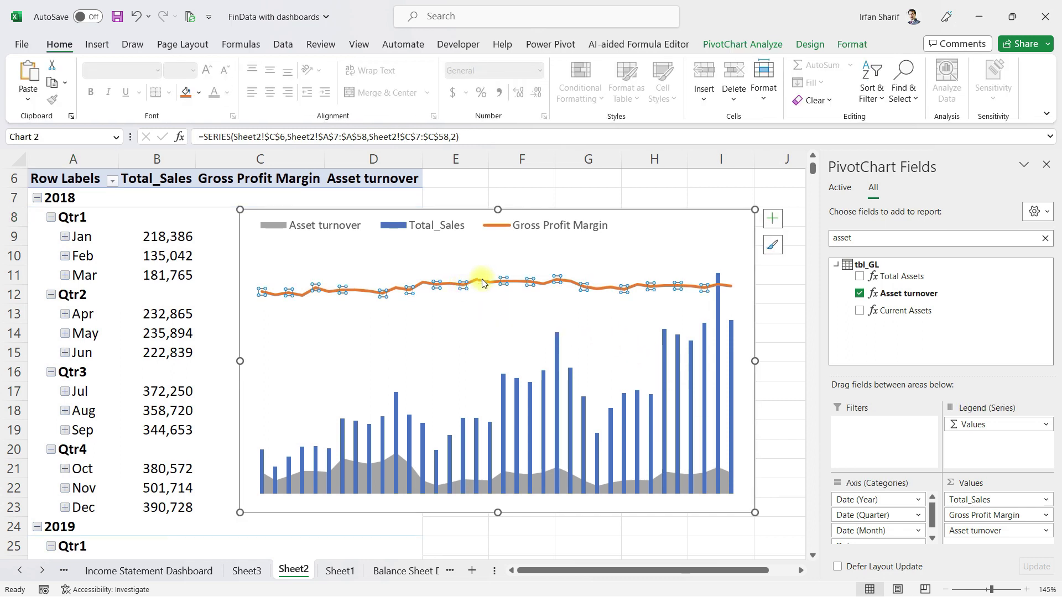
- Give the Gross Profit Margin series a solid green line colour
mouse_move(473, 283)
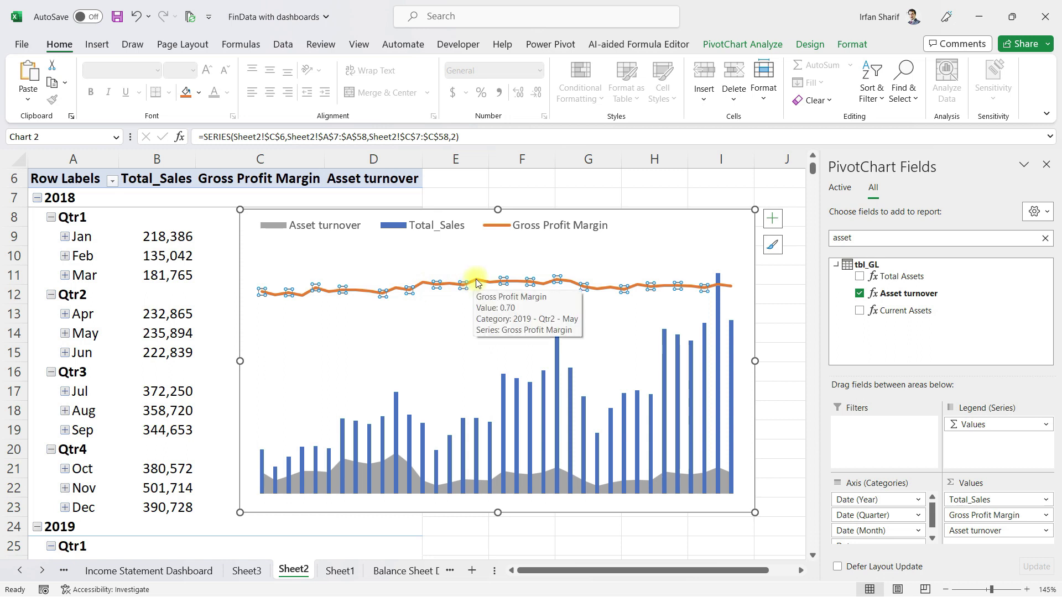
right_click(476, 279)
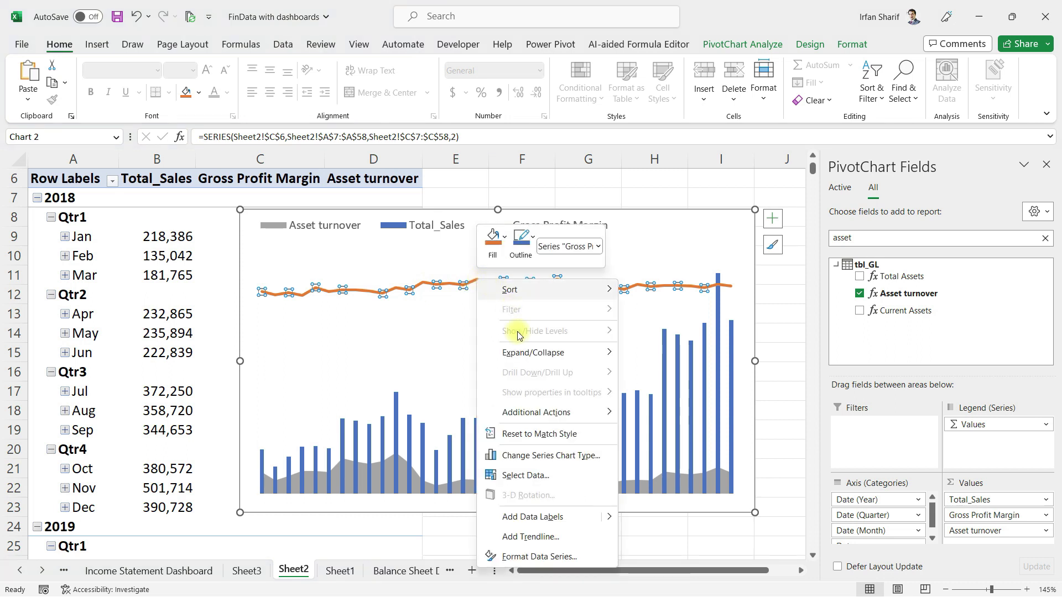
click(571, 555)
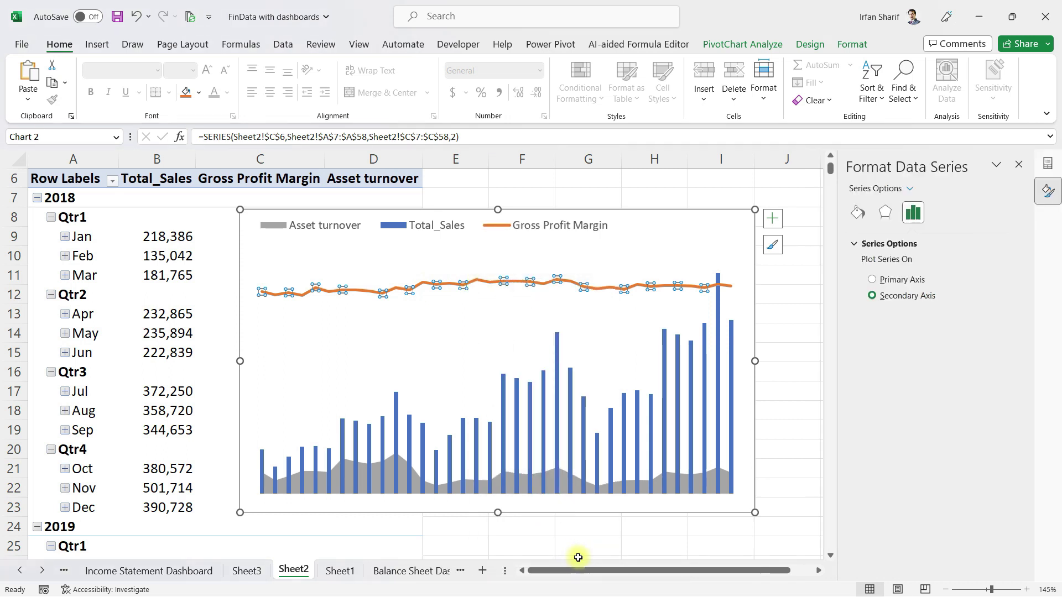
click(858, 213)
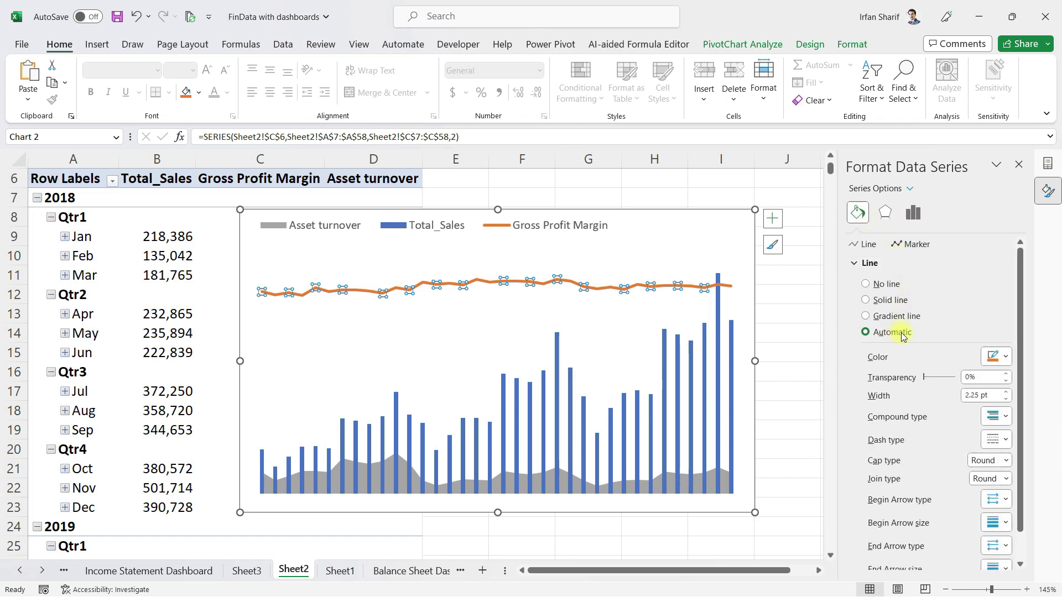
click(1005, 360)
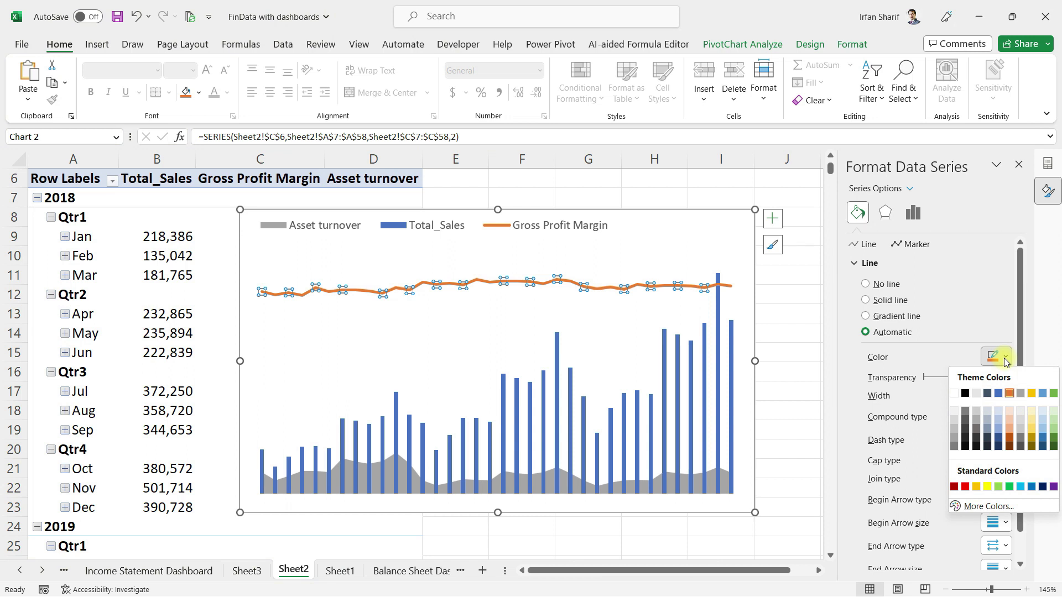
click(1010, 487)
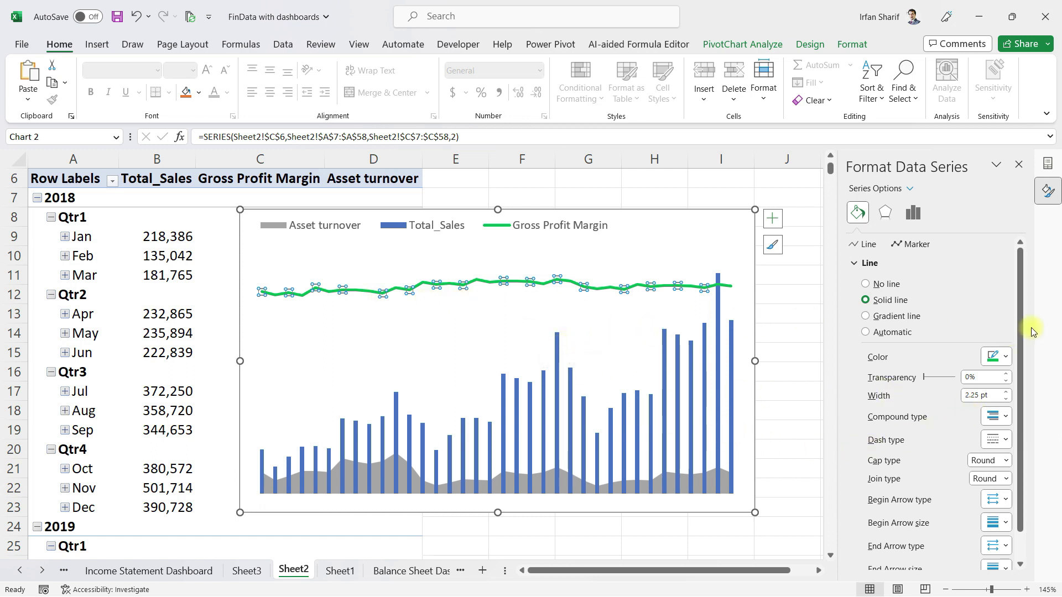
- Smooth the Gross Profit Margin line and bring up its marker formatting settings
scroll(1018, 380, down, 1)
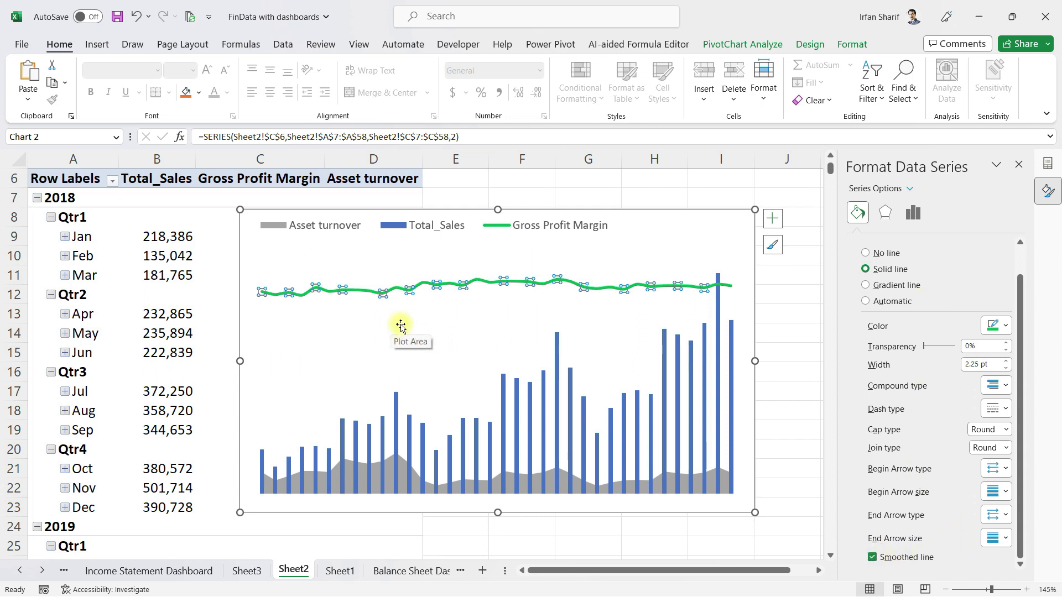
click(712, 237)
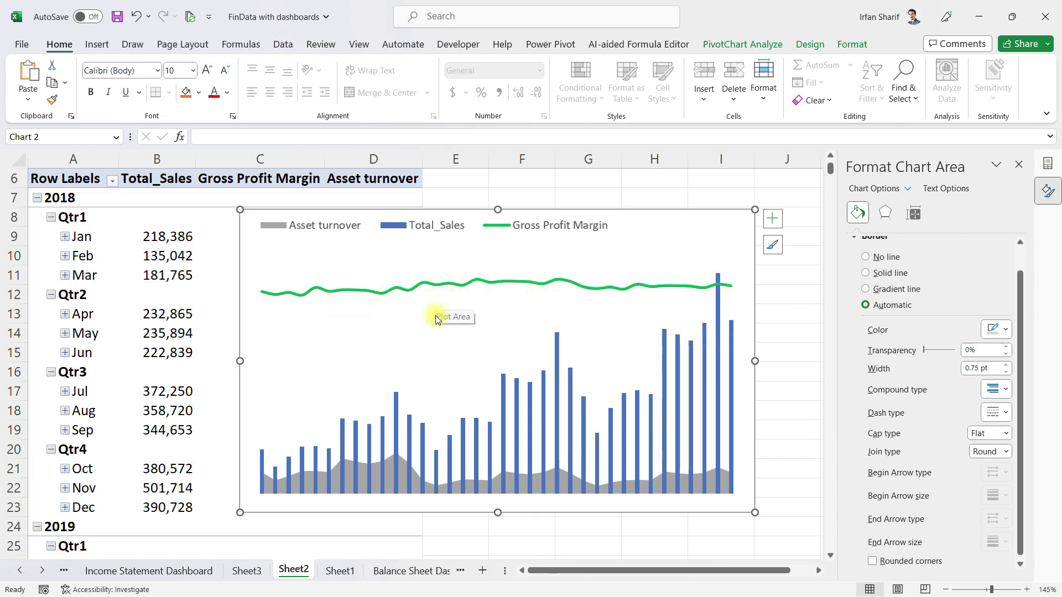
click(610, 287)
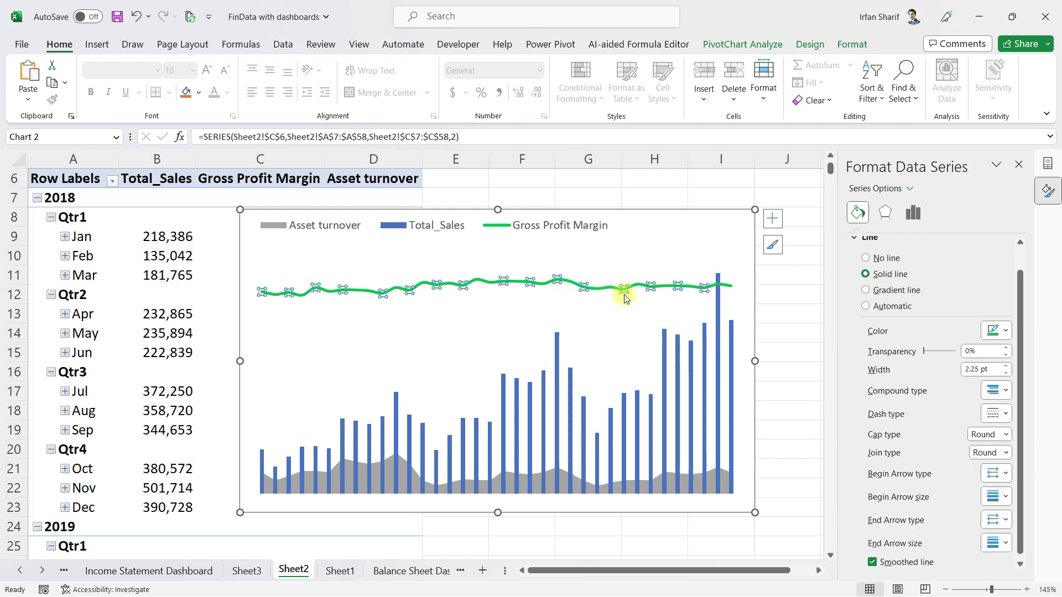
drag(1021, 339, 1020, 278)
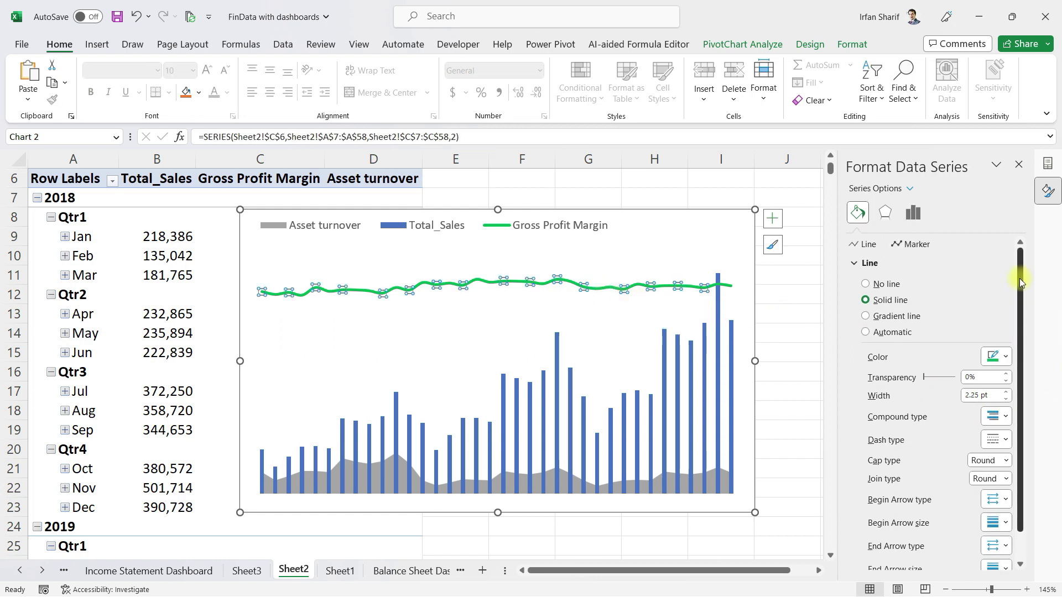
click(920, 247)
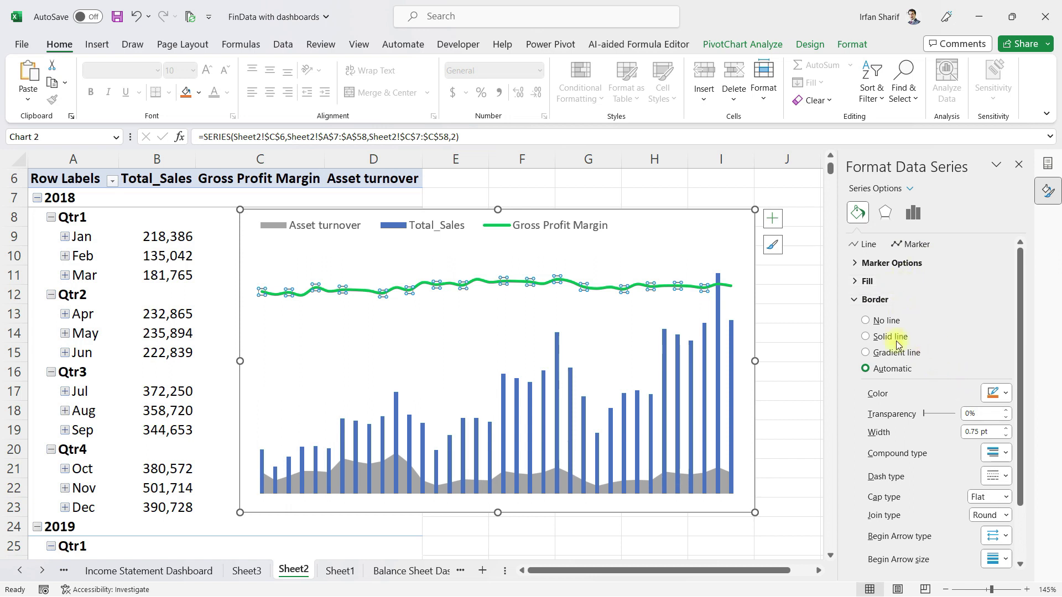
- Add built-in round markers of size 3 with red borders to the margin line
click(859, 264)
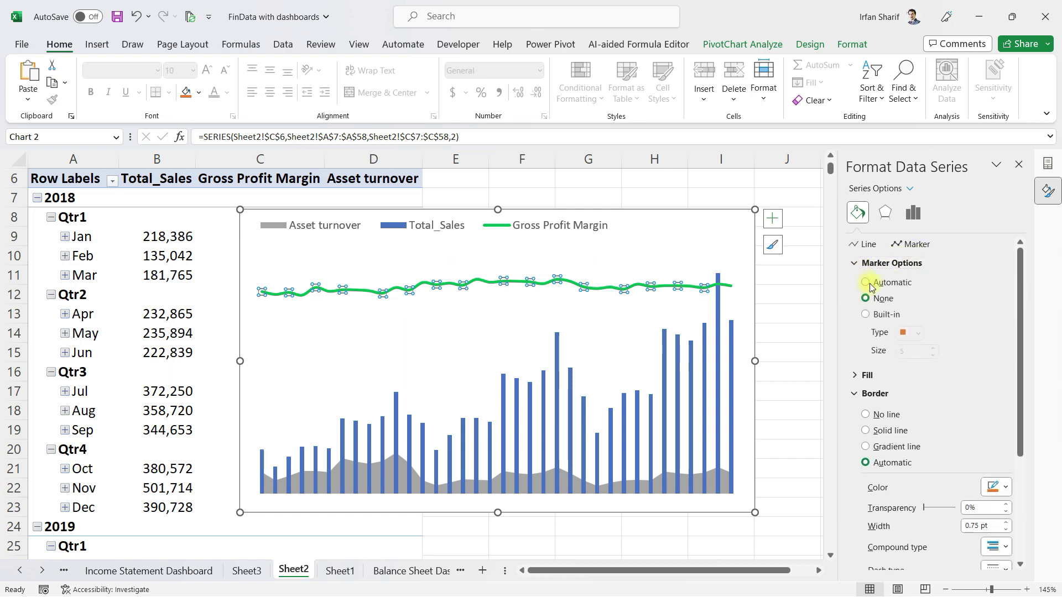
click(866, 315)
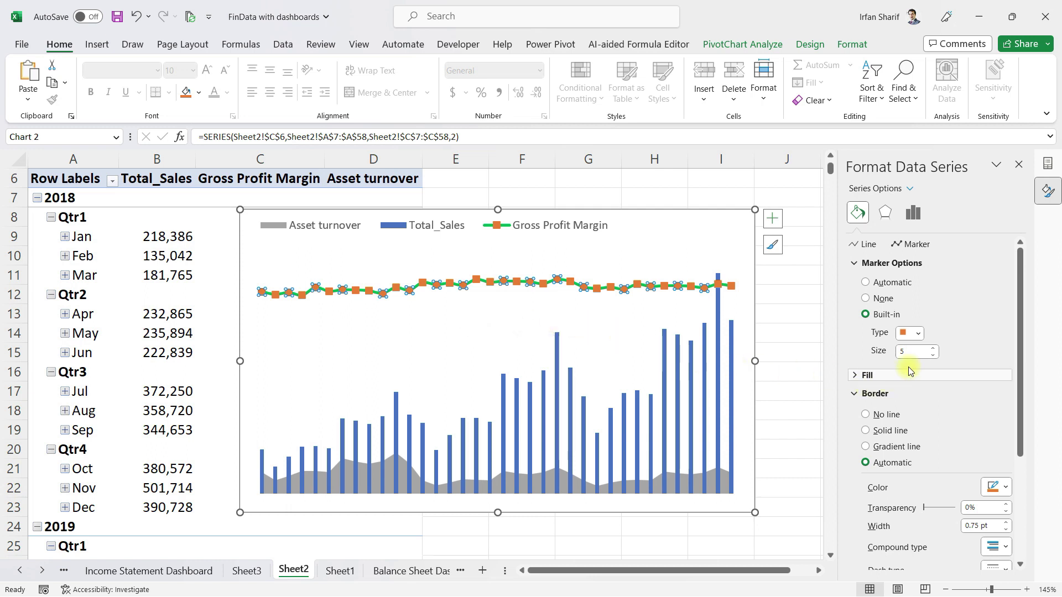
click(933, 355)
click(933, 355)
click(933, 356)
click(932, 349)
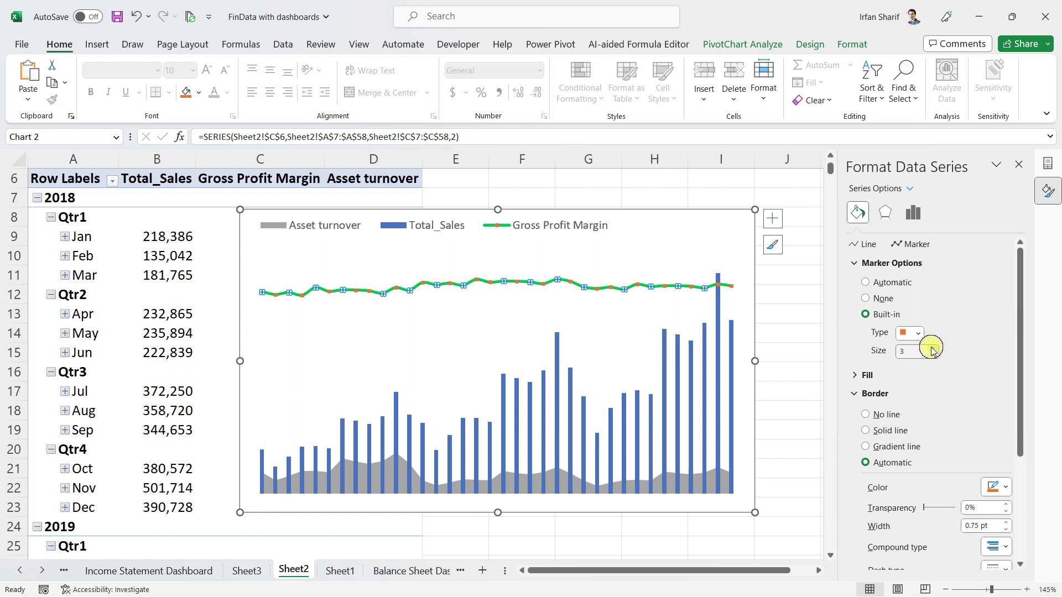
click(916, 333)
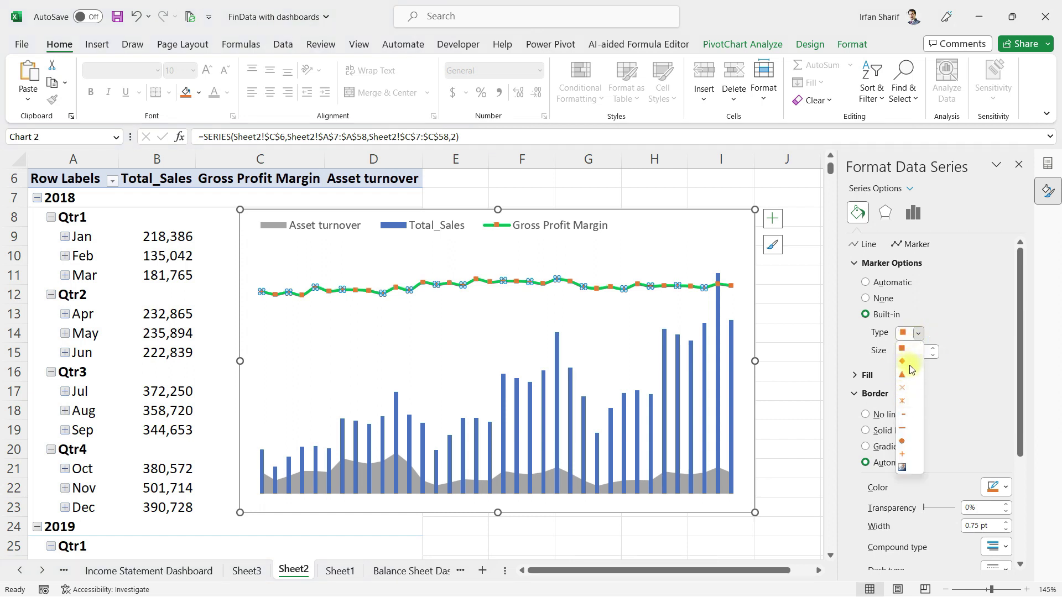
click(910, 446)
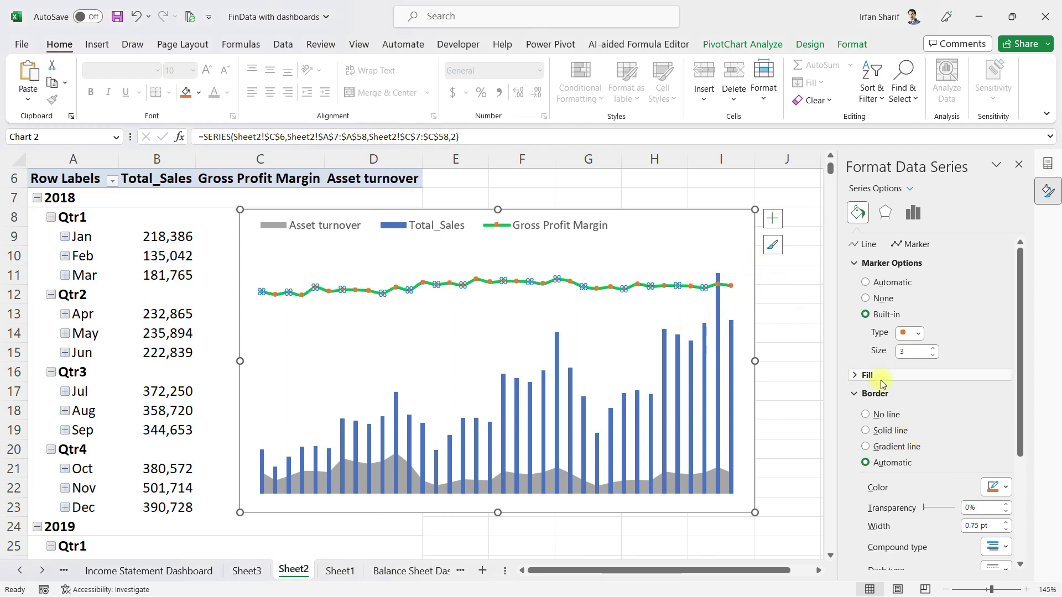
click(1005, 489)
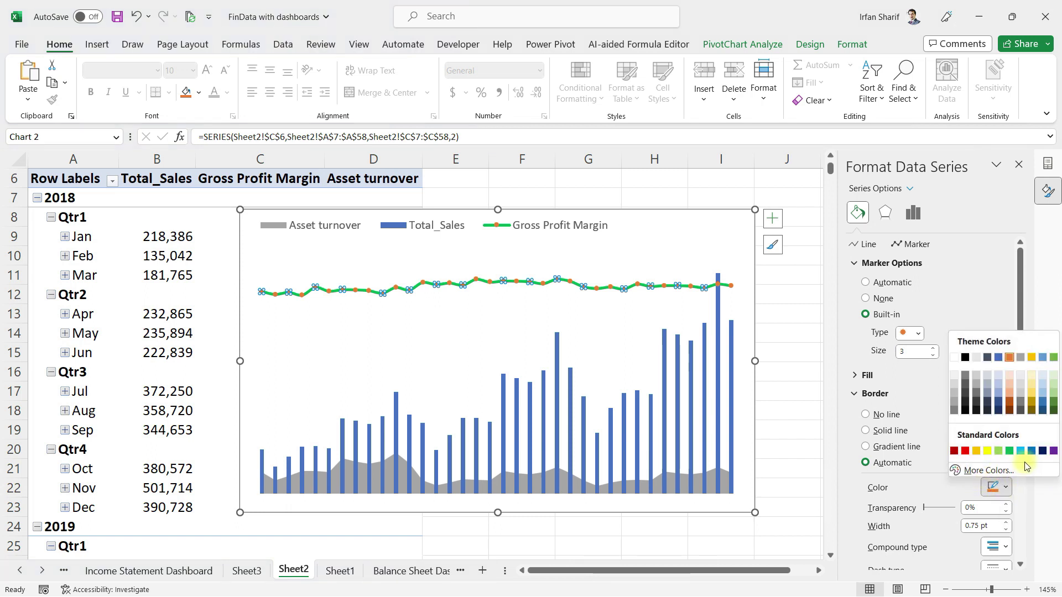
click(967, 452)
- Set the margin line's marker border to No line, leaving plain red dots
click(779, 345)
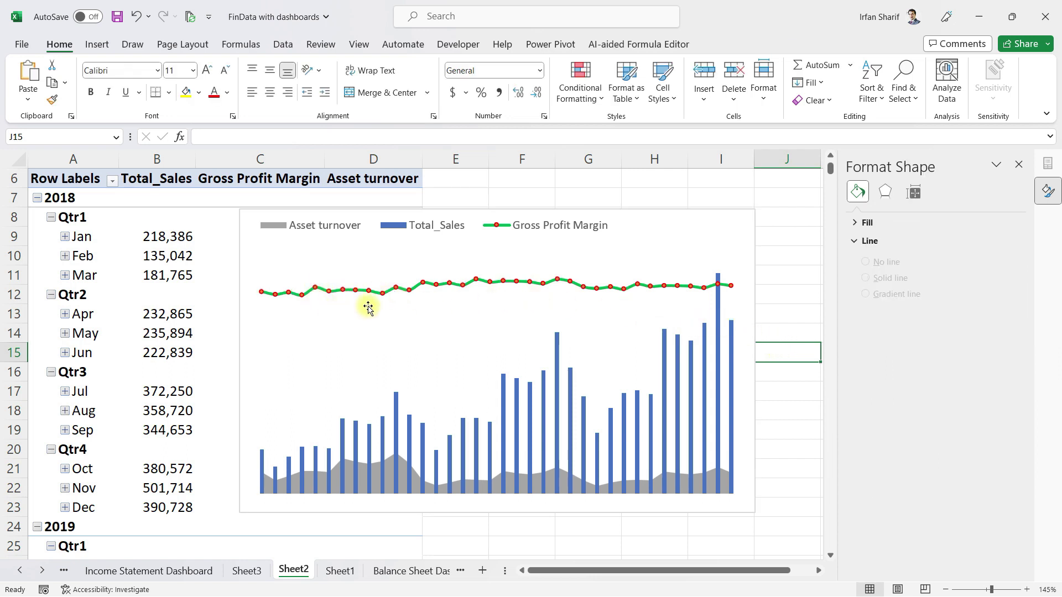
click(677, 287)
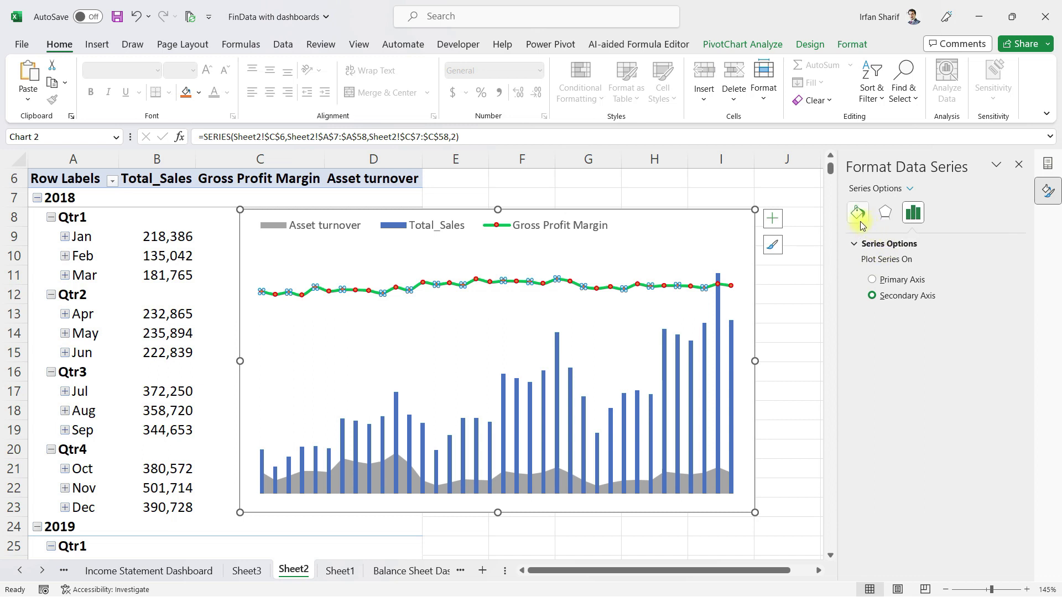
click(859, 216)
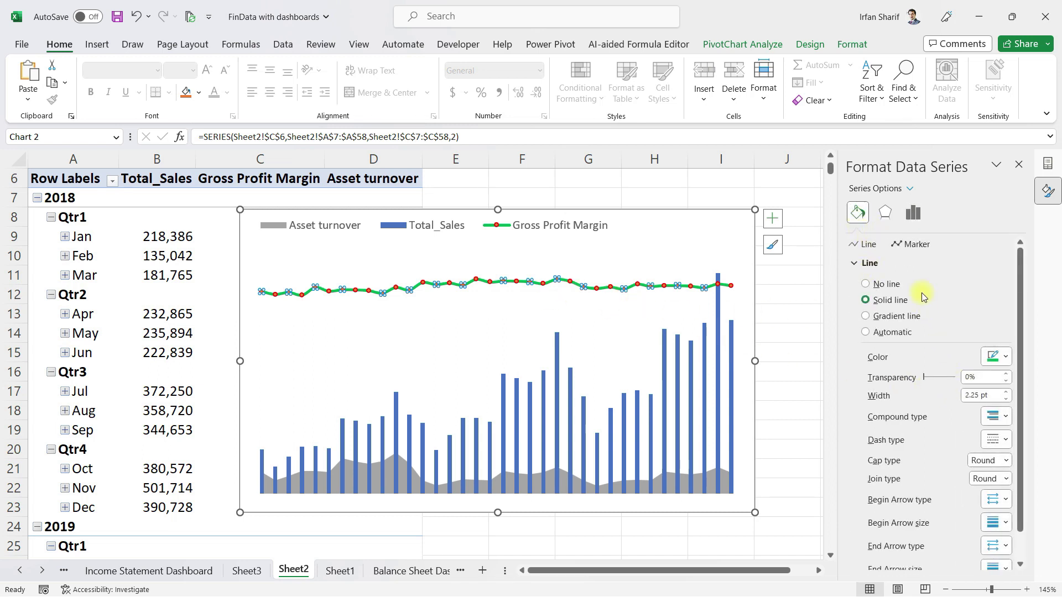
click(910, 244)
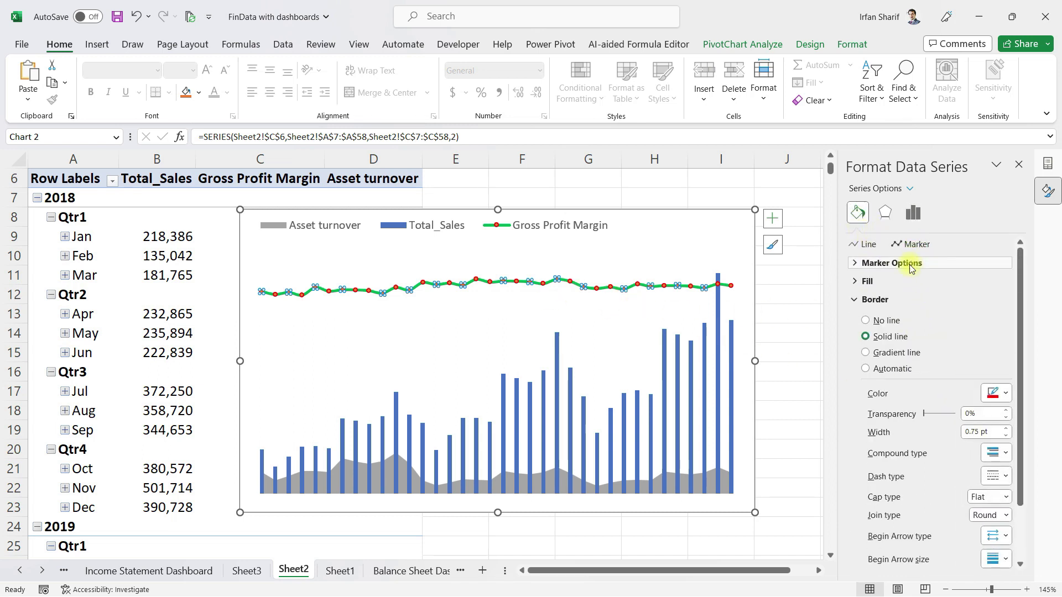
click(854, 281)
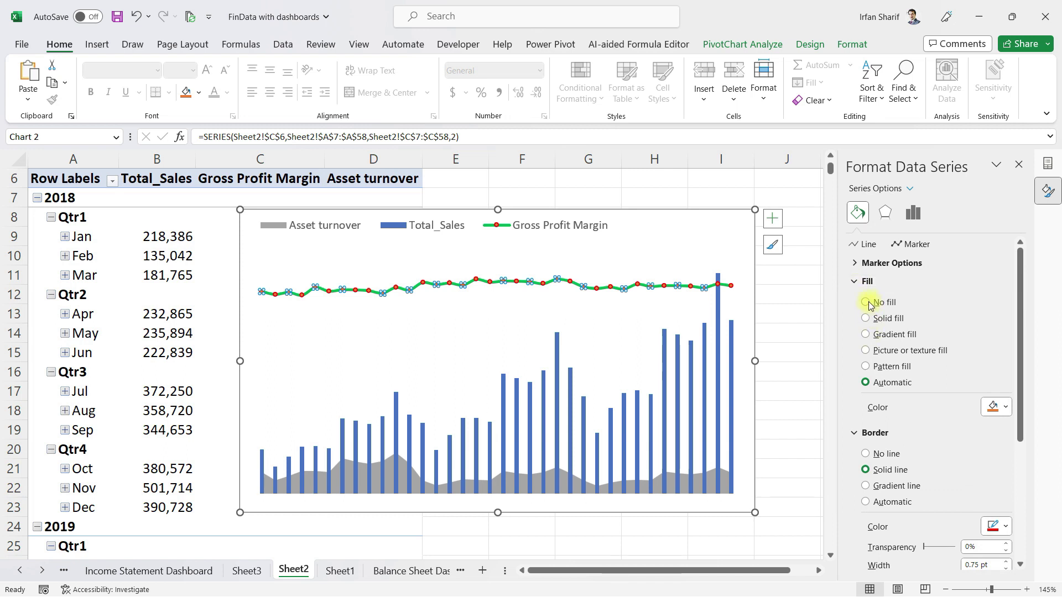
click(854, 282)
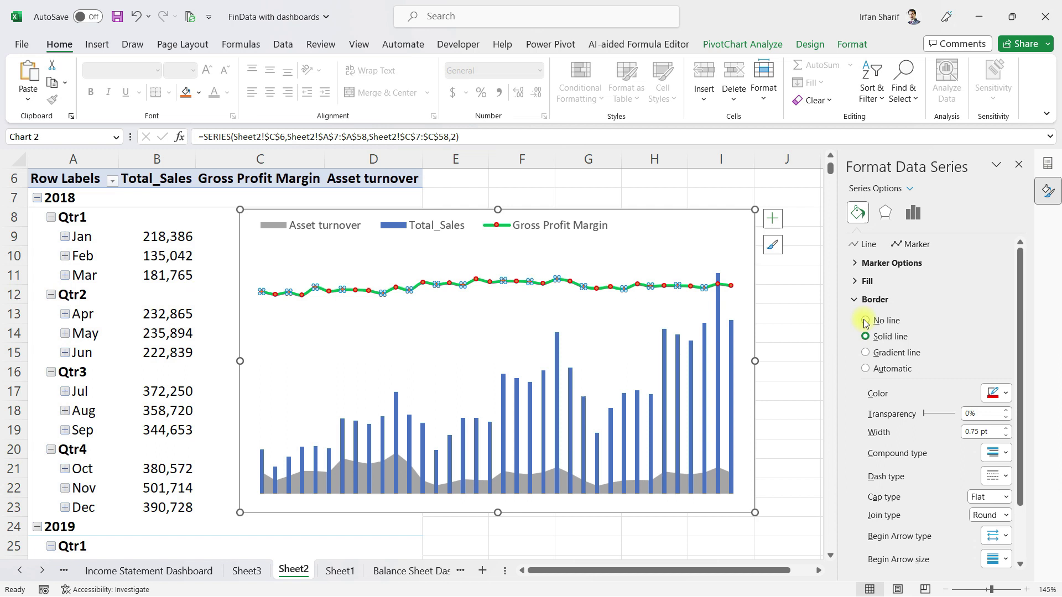
click(866, 321)
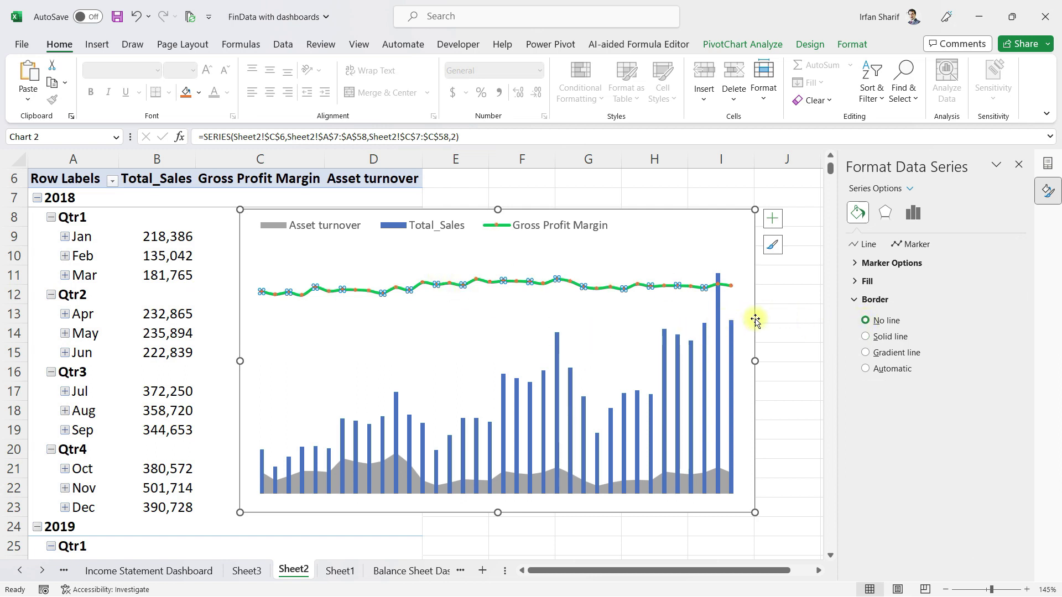
click(775, 310)
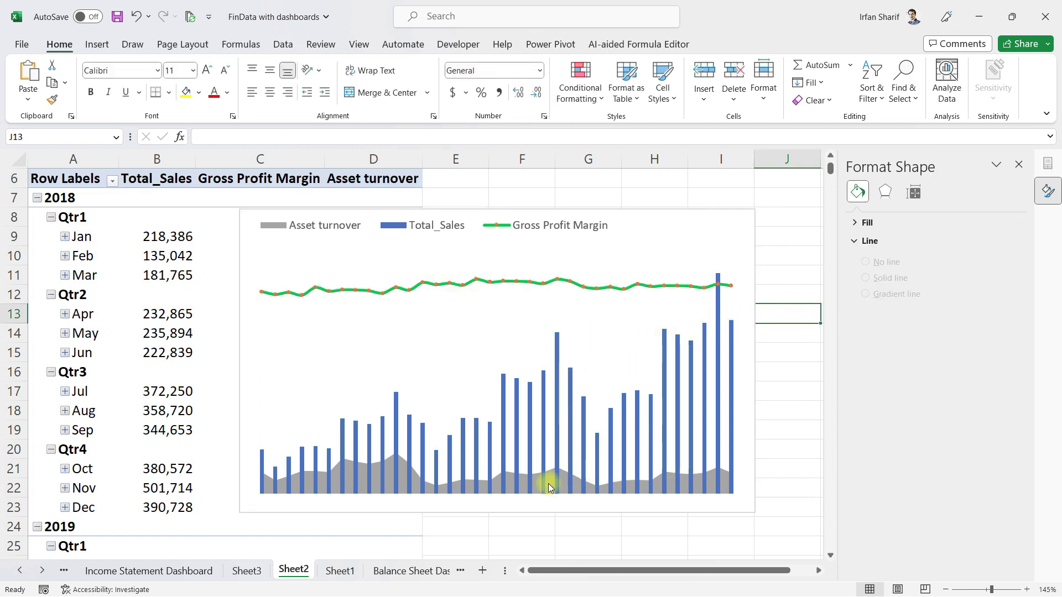
- Switch the Asset turnover area to a pattern fill, trying denser and diagonal-stripe patterns
click(400, 484)
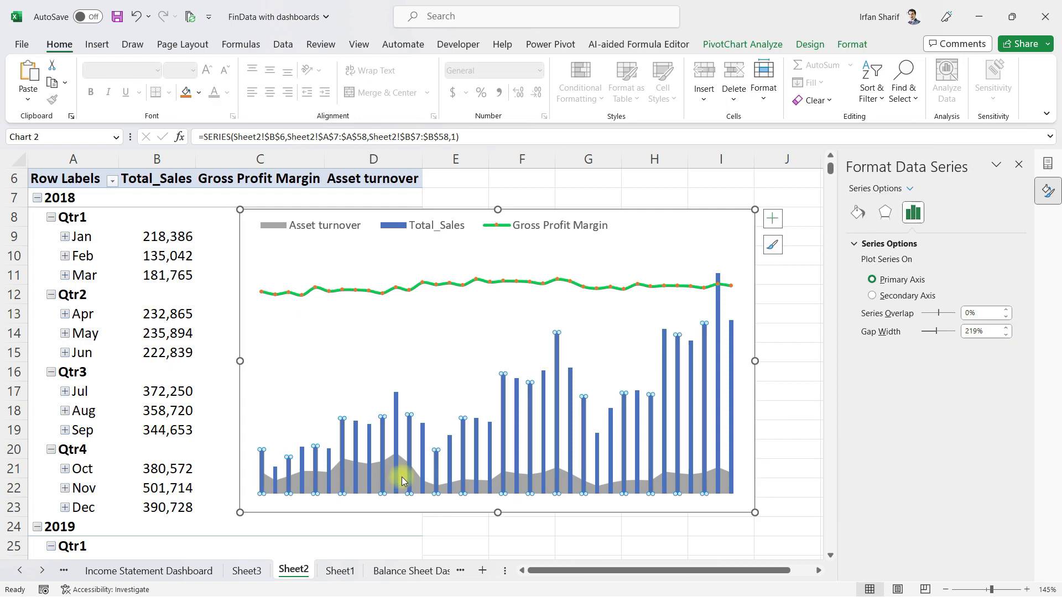
right_click(402, 481)
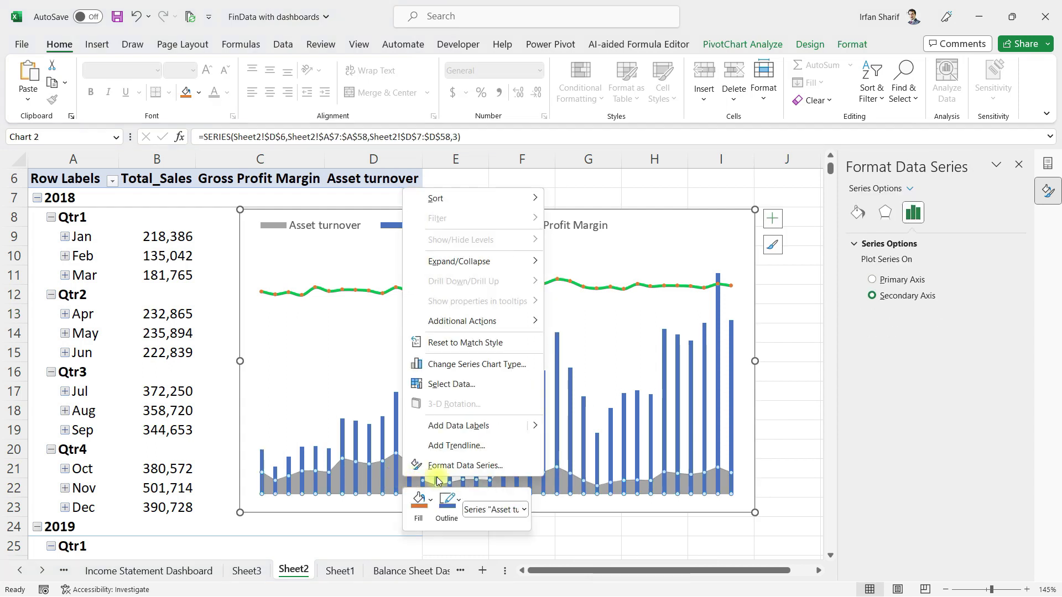
click(470, 466)
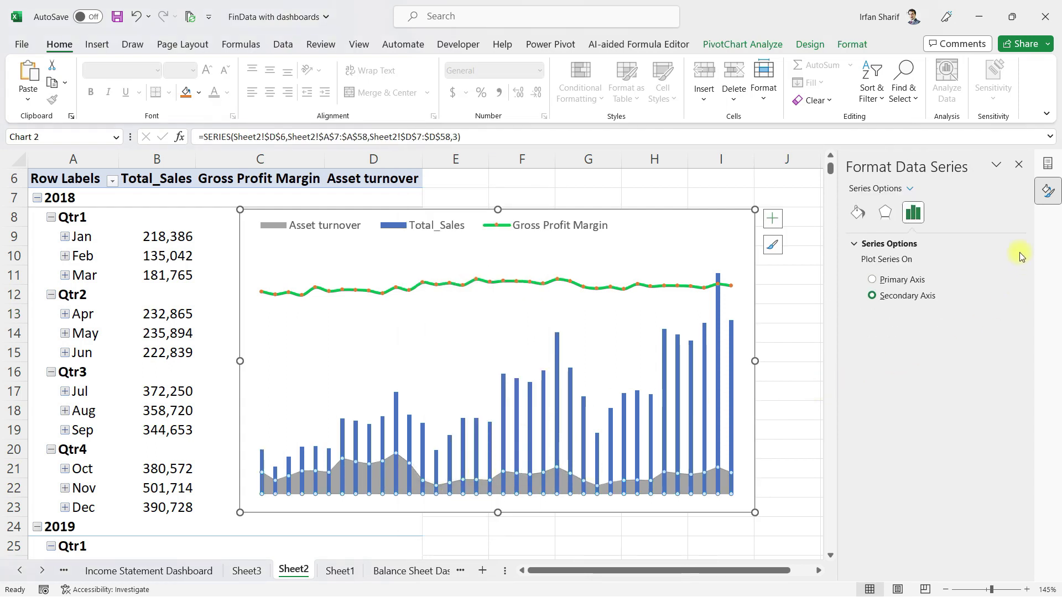
click(861, 214)
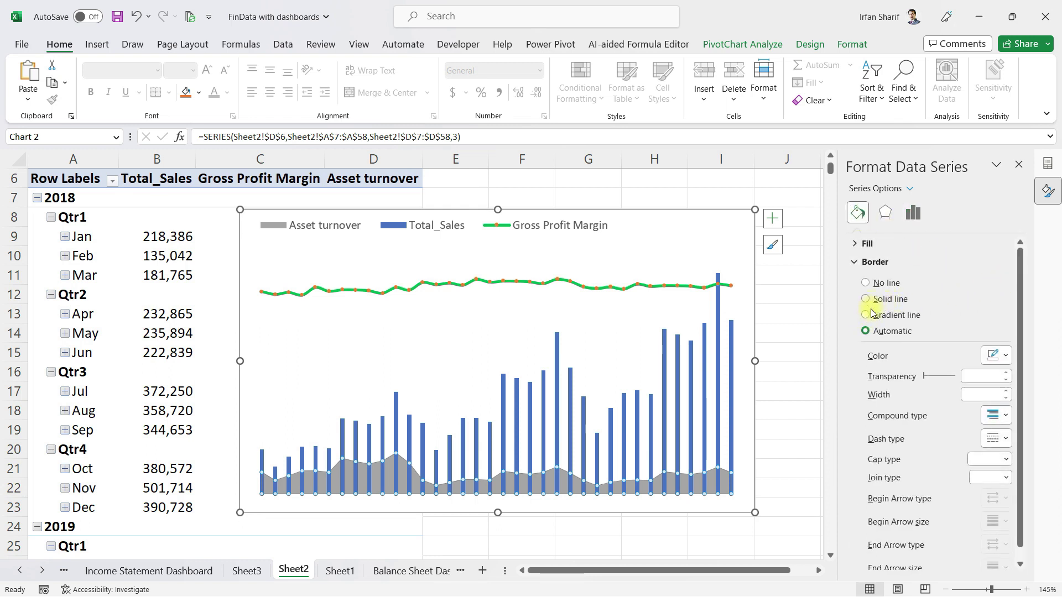
click(857, 244)
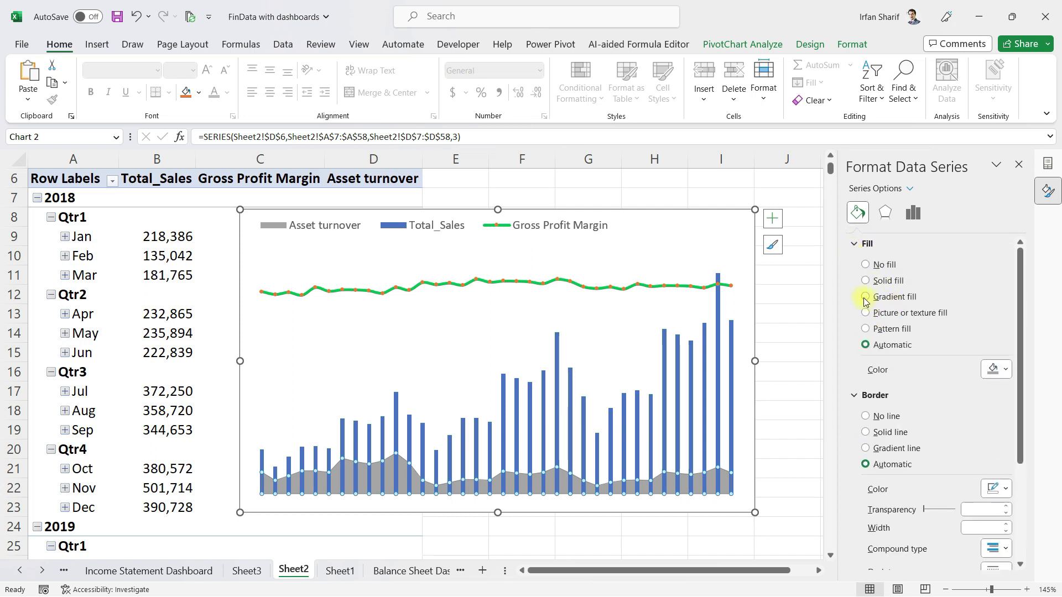
click(866, 329)
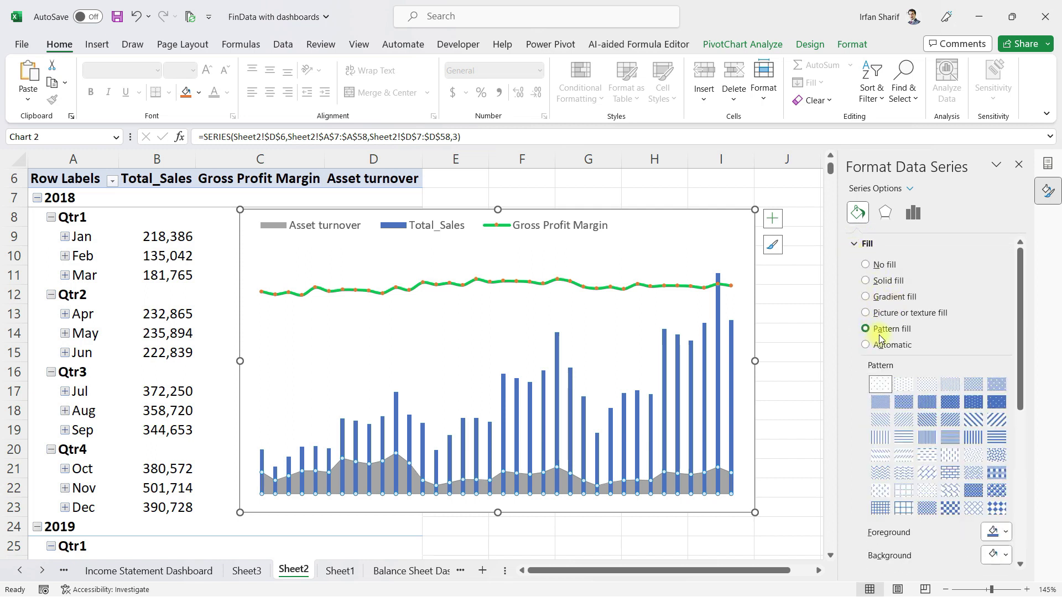
click(970, 408)
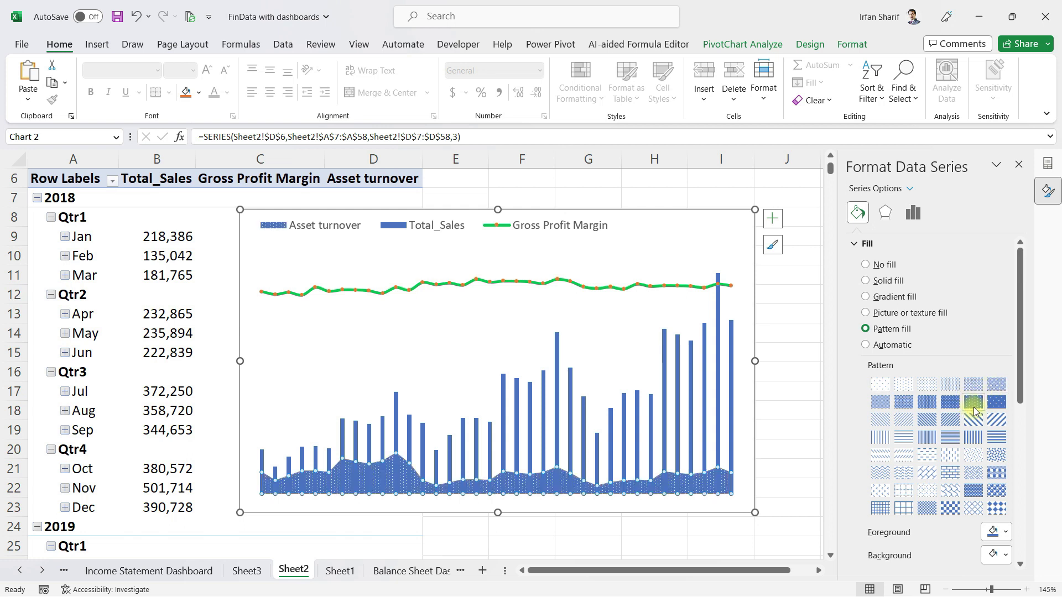
click(951, 423)
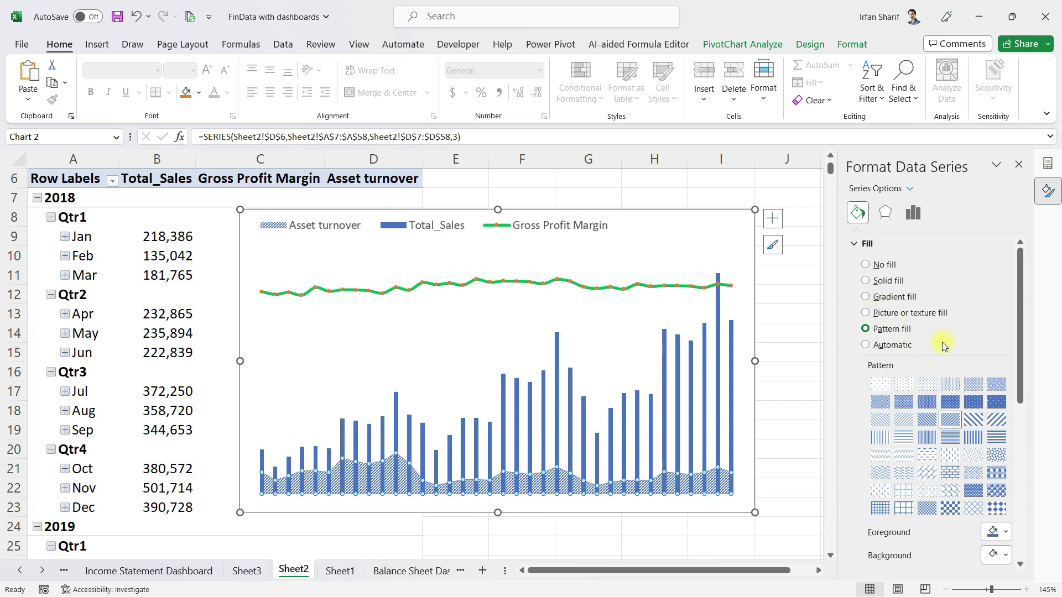
- Make the Asset turnover pattern foreground red with a dotted pattern
drag(1020, 327, 1021, 378)
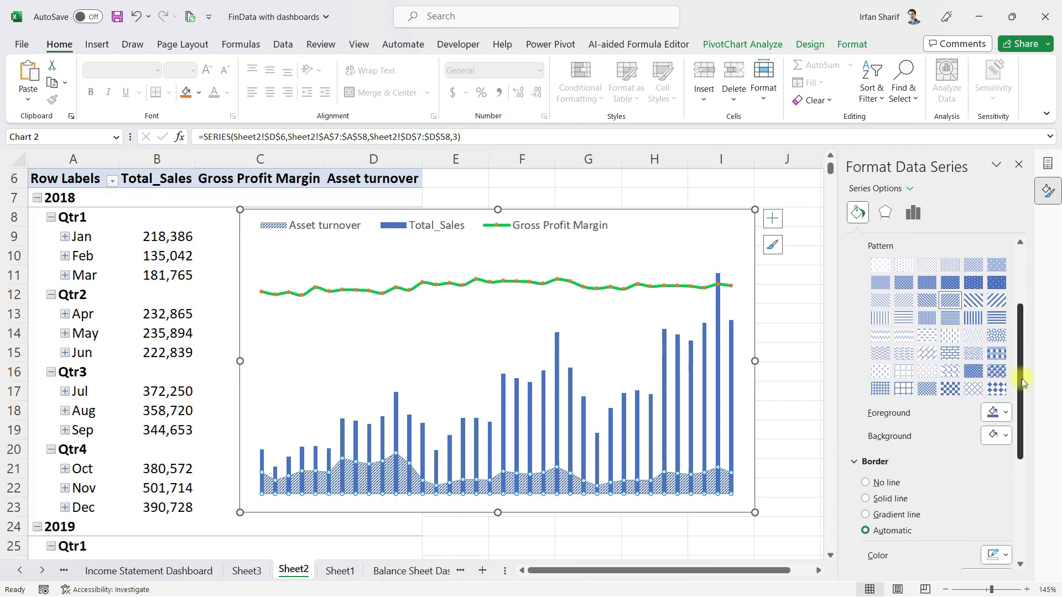
click(1005, 411)
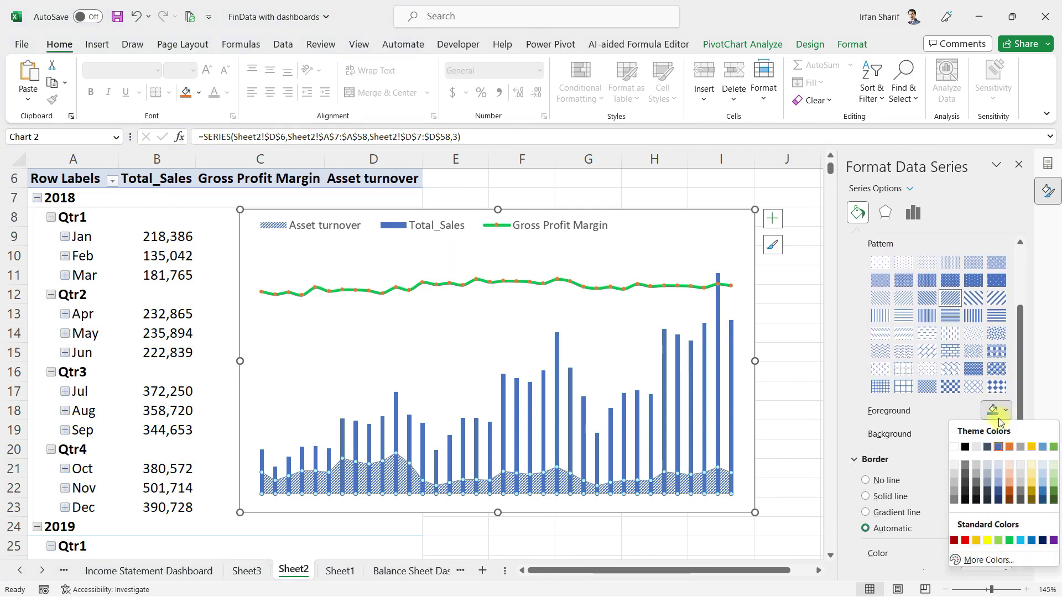
click(965, 540)
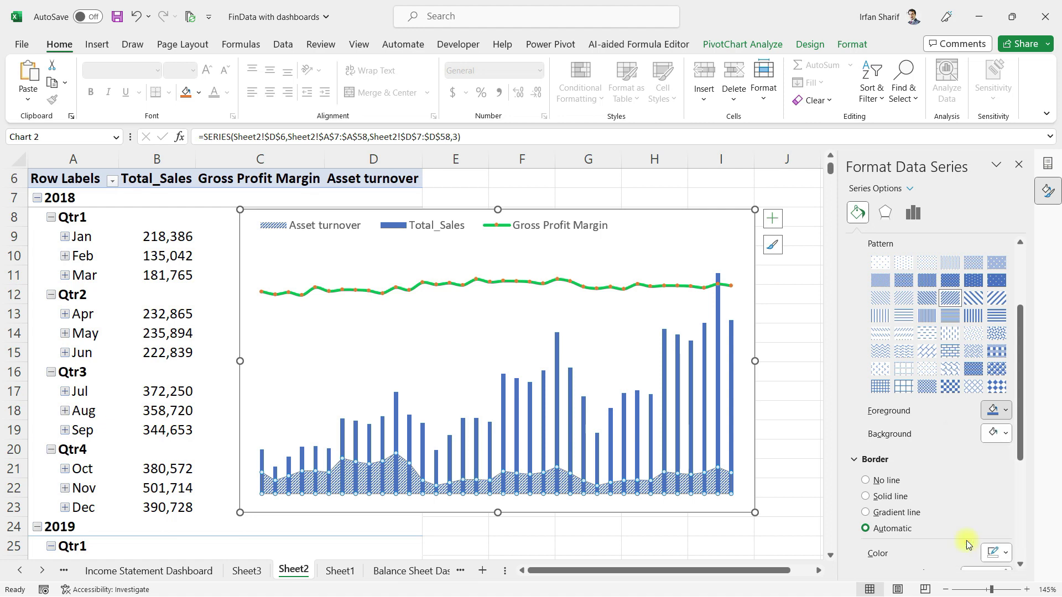
click(930, 287)
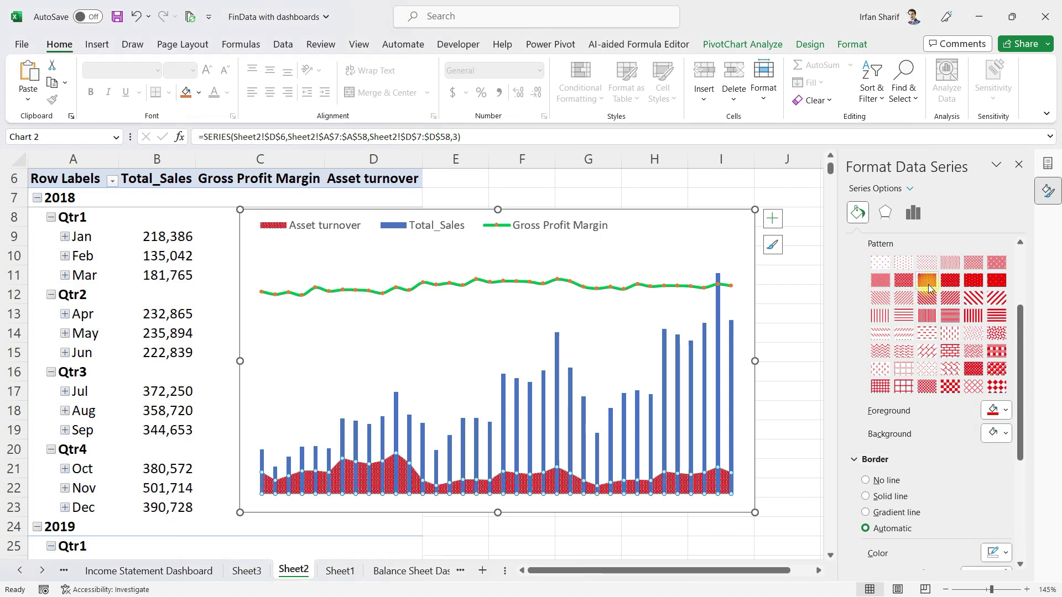
click(778, 374)
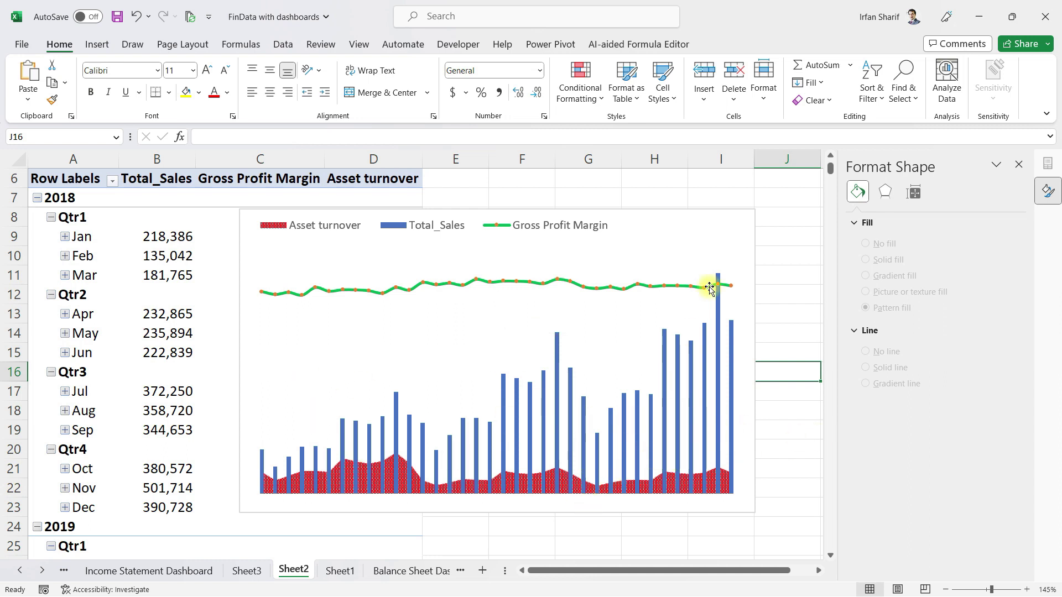
- Tick Rounded corners in the chart area's border settings to round the chart frame
click(736, 235)
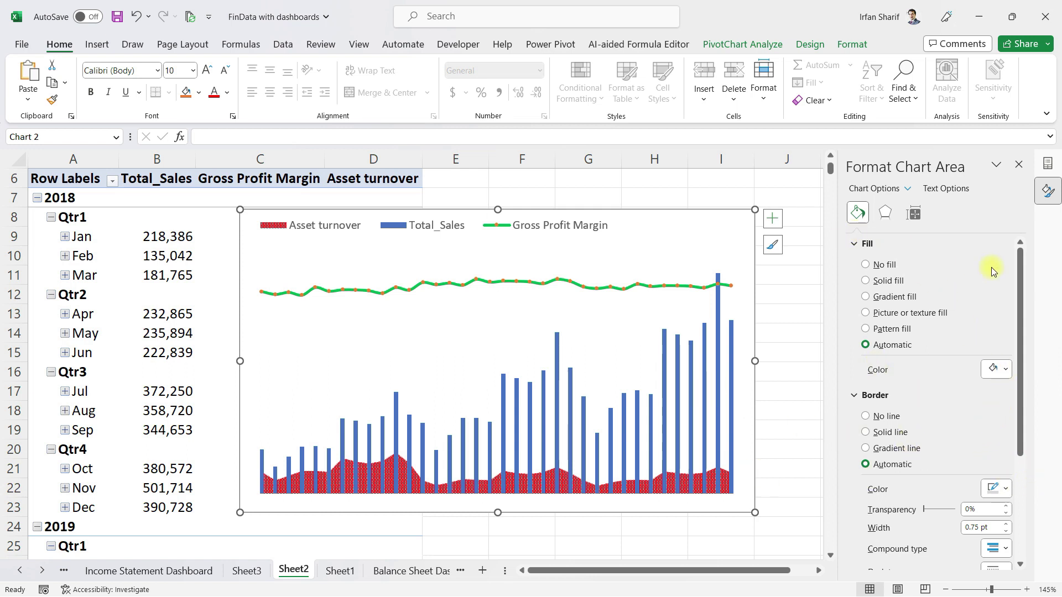
click(854, 244)
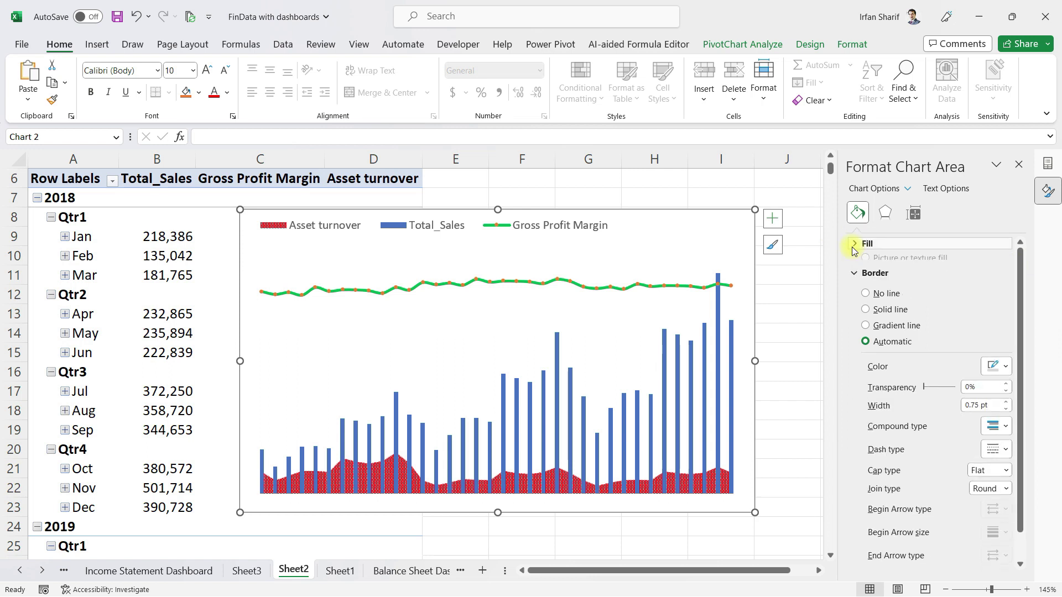
drag(1017, 316, 1020, 360)
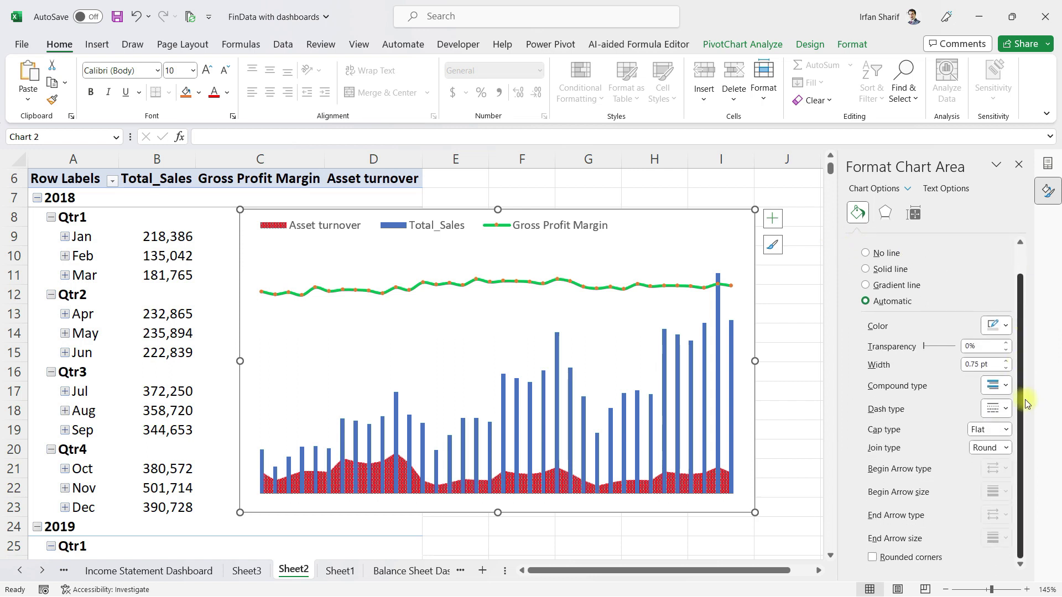
click(873, 558)
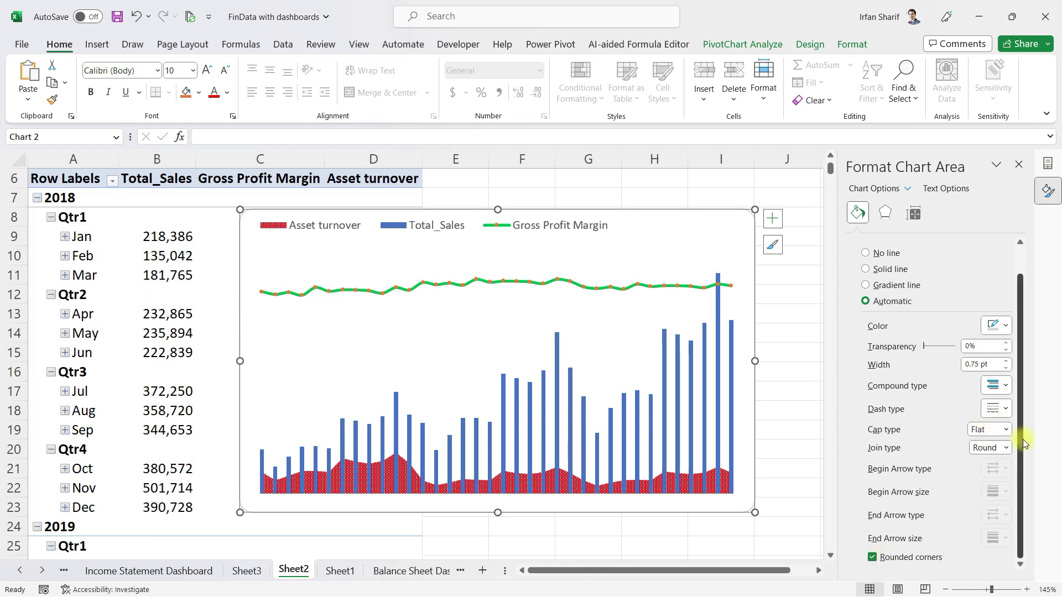
drag(1023, 440, 1025, 347)
click(782, 292)
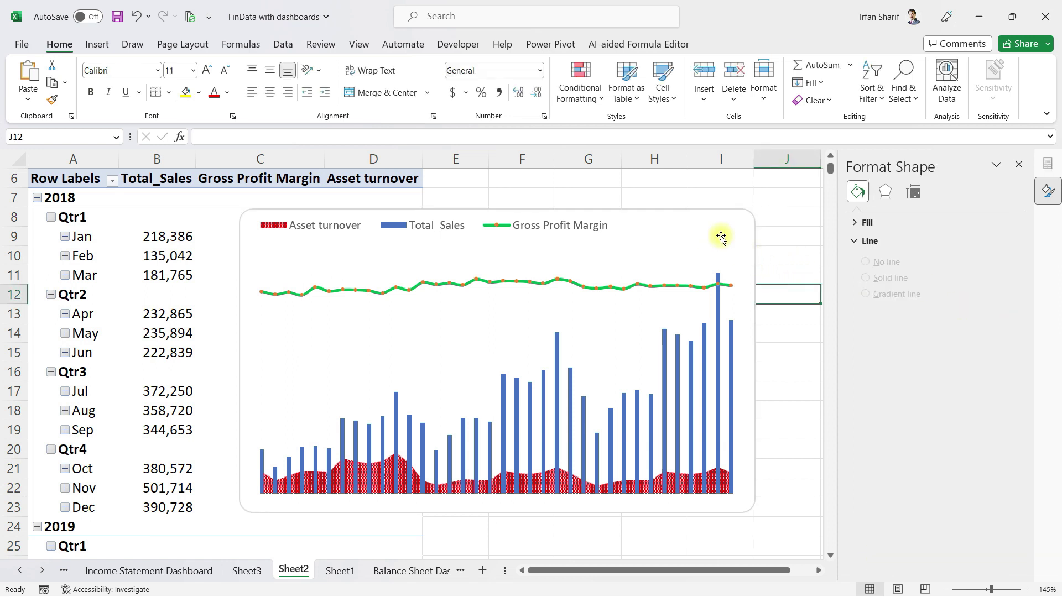
click(739, 239)
click(614, 234)
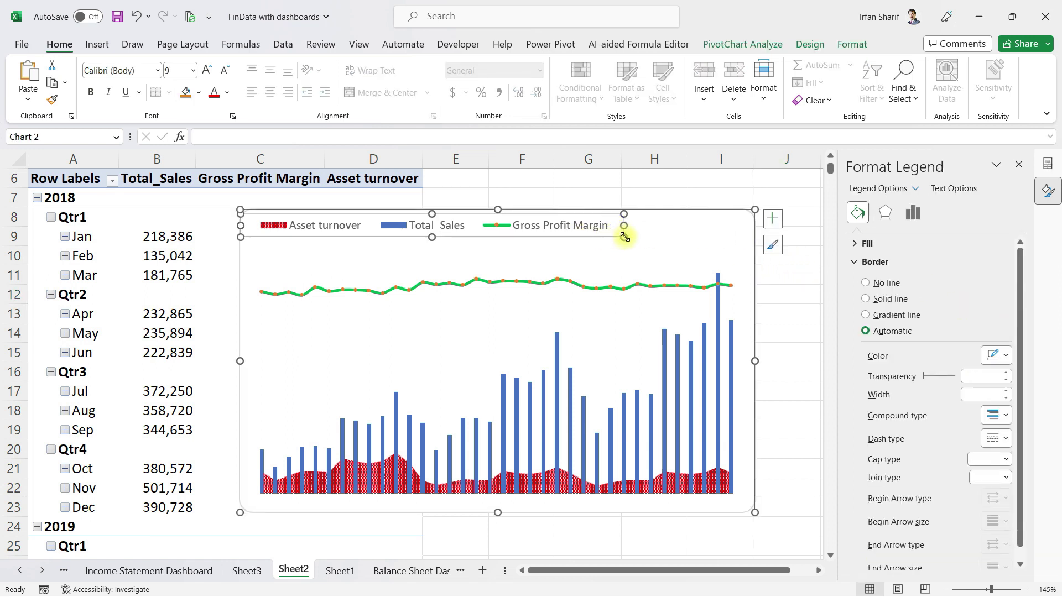
- Reselect the whole chart after nudging the legend slightly lower
click(637, 253)
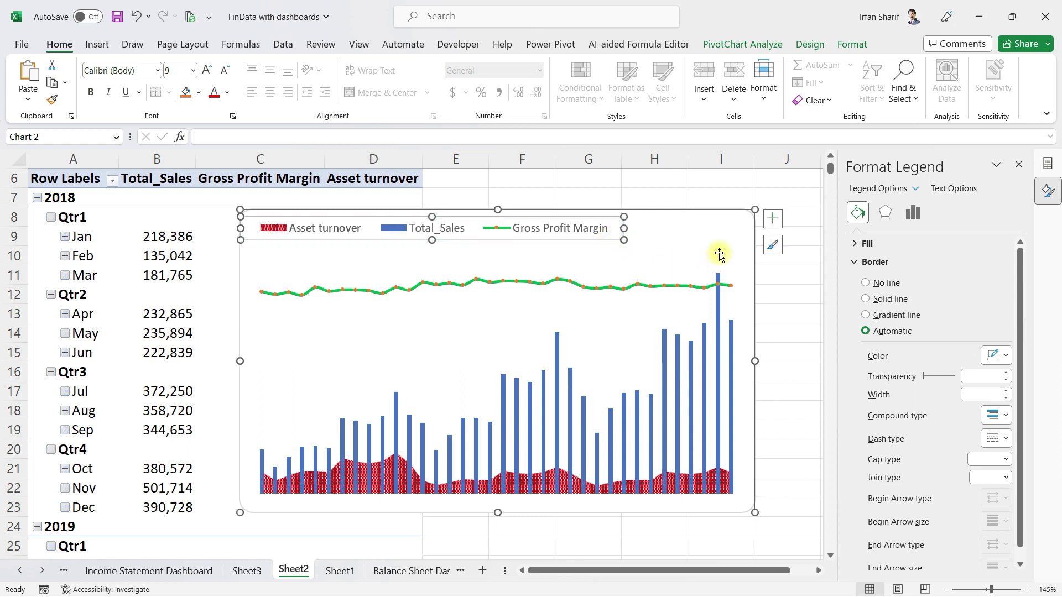